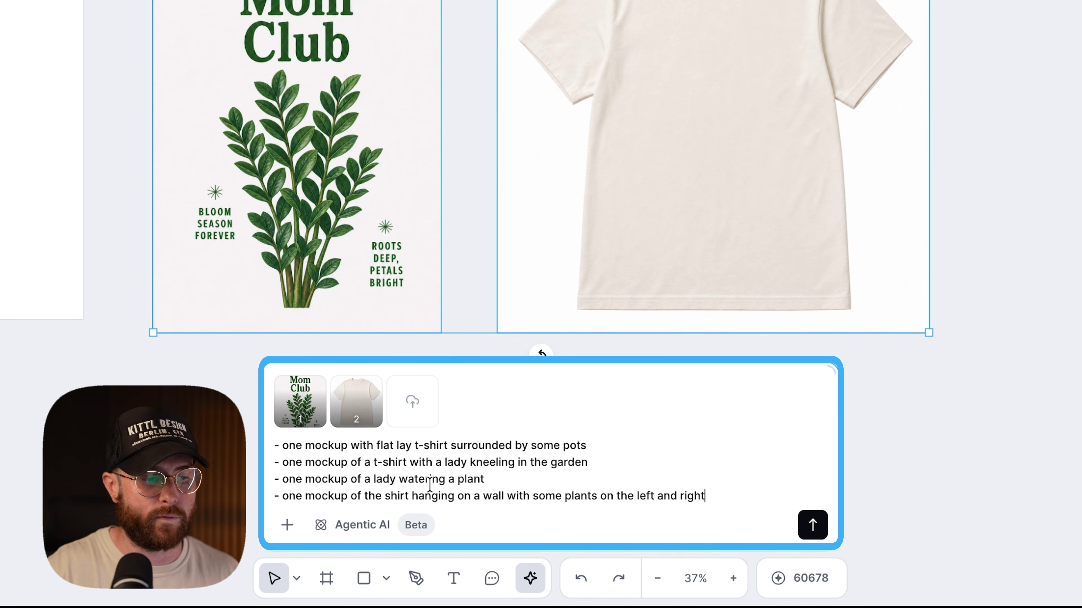
Complete the prompt with a wall-hung shirt mockup with plants left and right, require consistent styles and square format across all 4 photos, and generate the mockups.
{"action": "key", "text": "Return"}
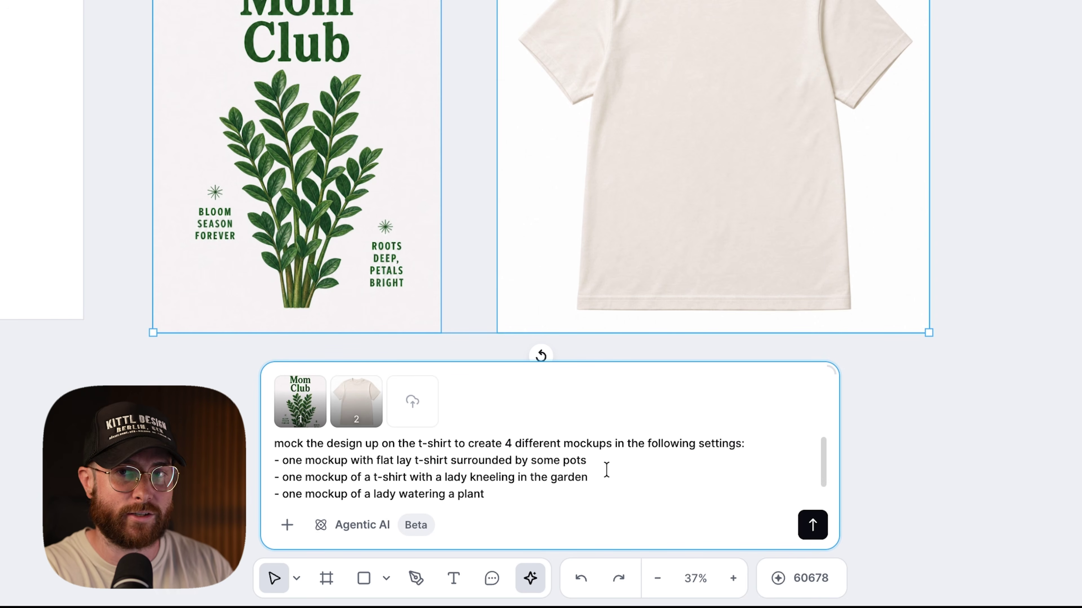
{"action": "type", "text": "- one mockup of the shirt hanging on a wall with some plants on the left and right"}
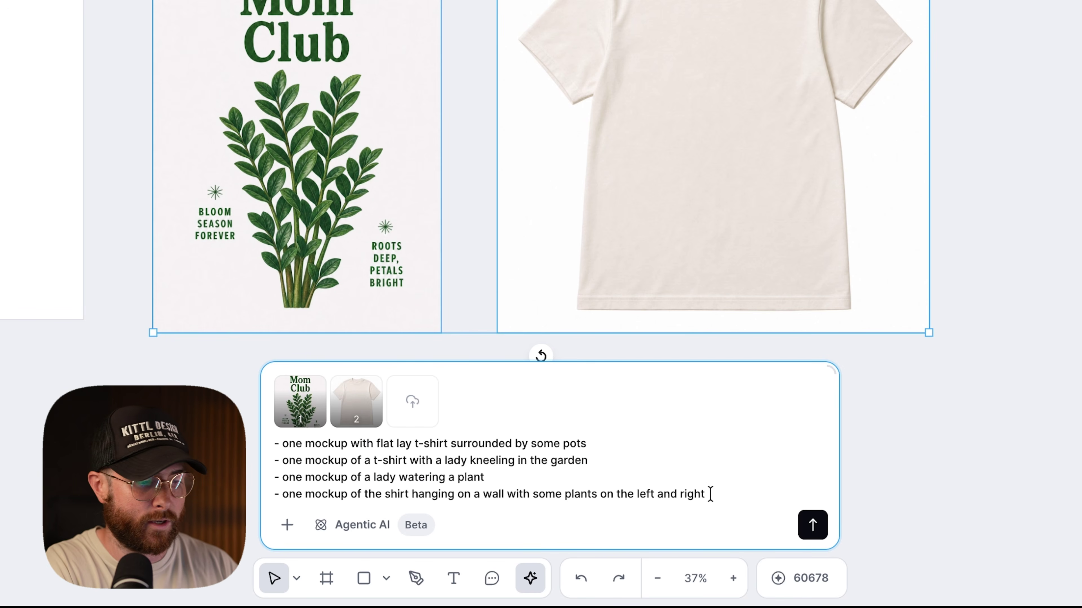
{"action": "key", "text": "shift+Return"}
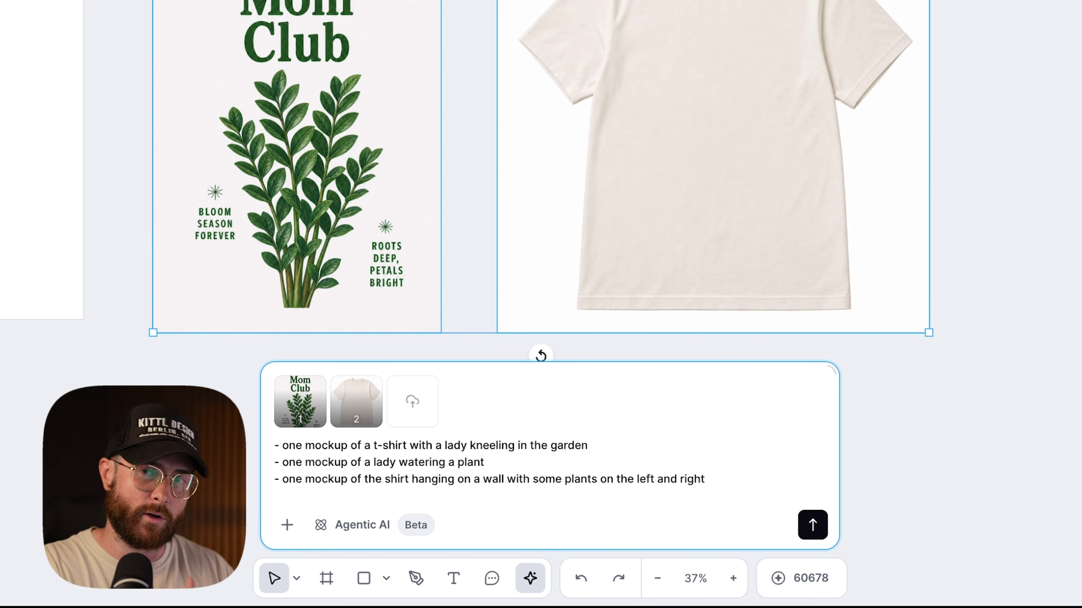
{"action": "type", "text": "keep all of the st"}
{"action": "type", "text": "yles consistent b"}
{"action": "type", "text": "etween al"}
{"action": "type", "text": "l 4 photos, make sure all of"}
{"action": "key", "text": "BackSpace"}
{"action": "type", "text": "photos, make sure all of t"}
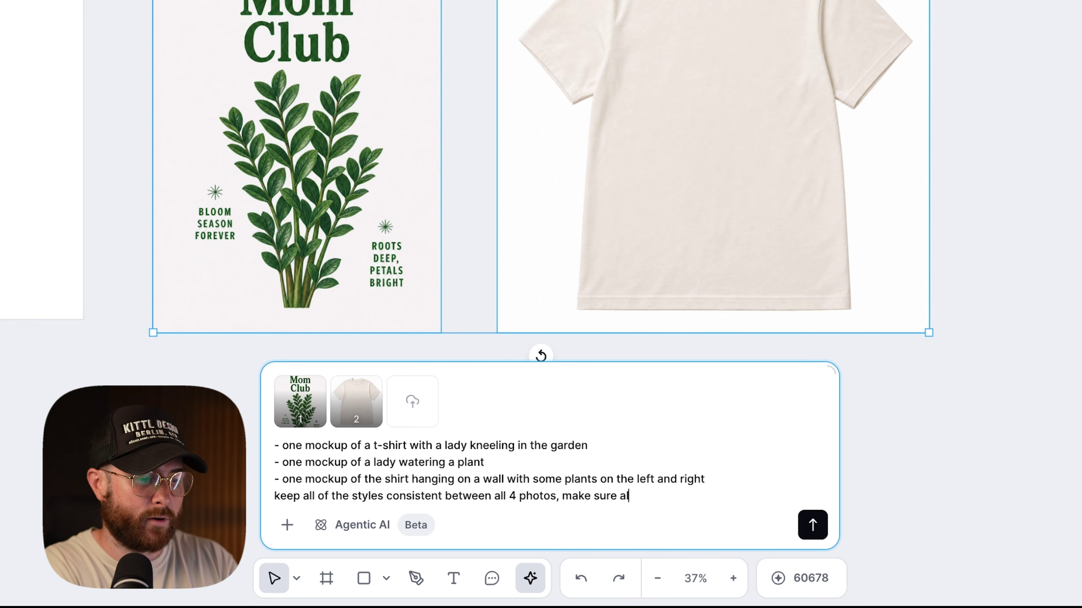
{"action": "type", "text": "hem are square."}
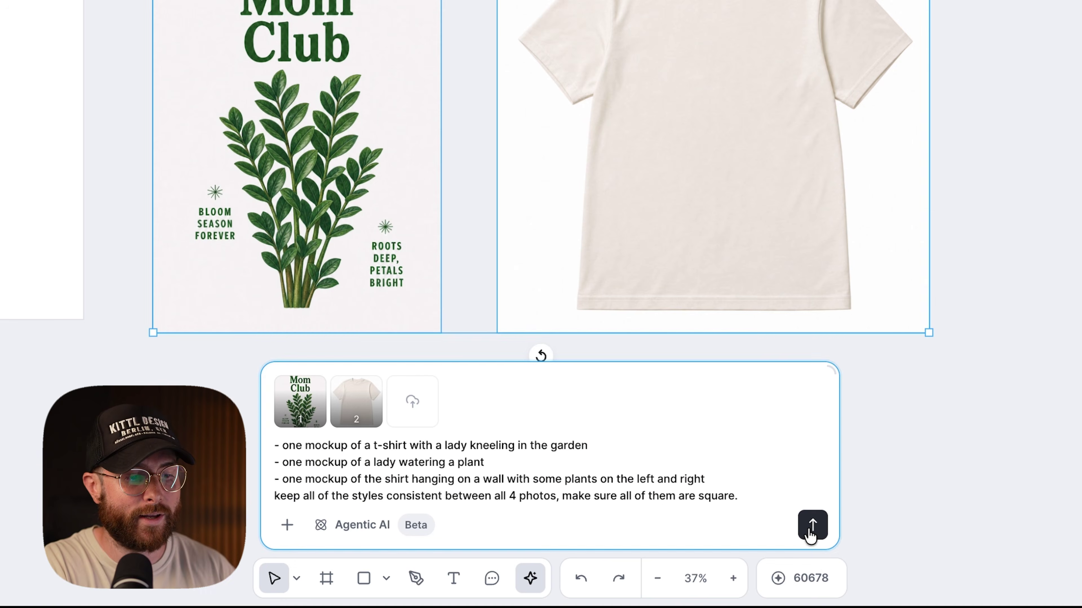
{"action": "left_click", "coordinate": [811, 531]}
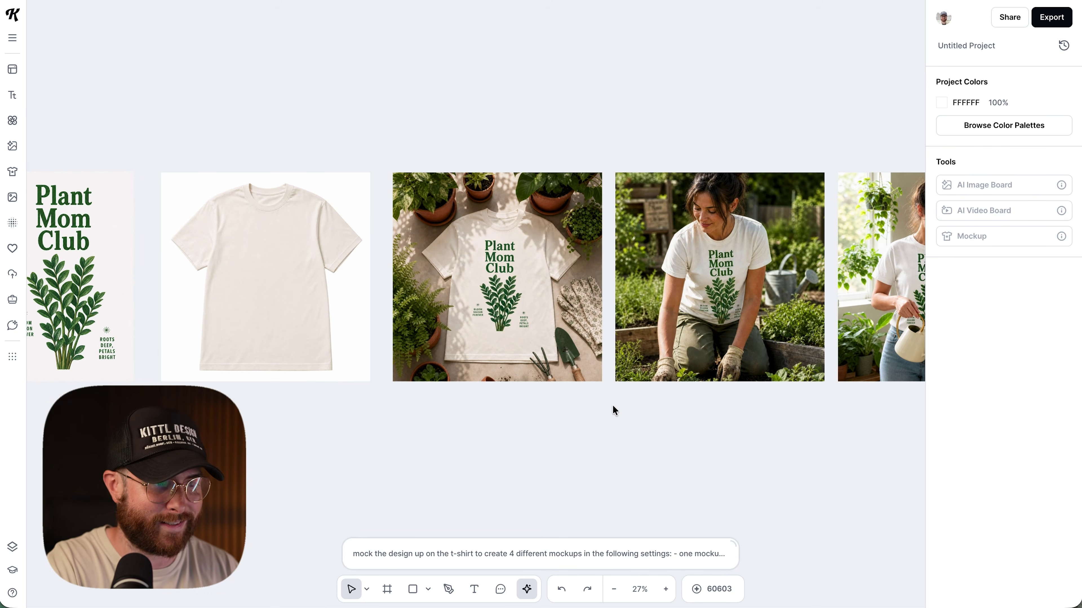
Examine the four generated Plant Mom Club mockups, checking the design, settings and style consistency against the blank shirt.
{"action": "scroll", "coordinate": [519, 347], "scroll_direction": "right", "scroll_amount": 2}
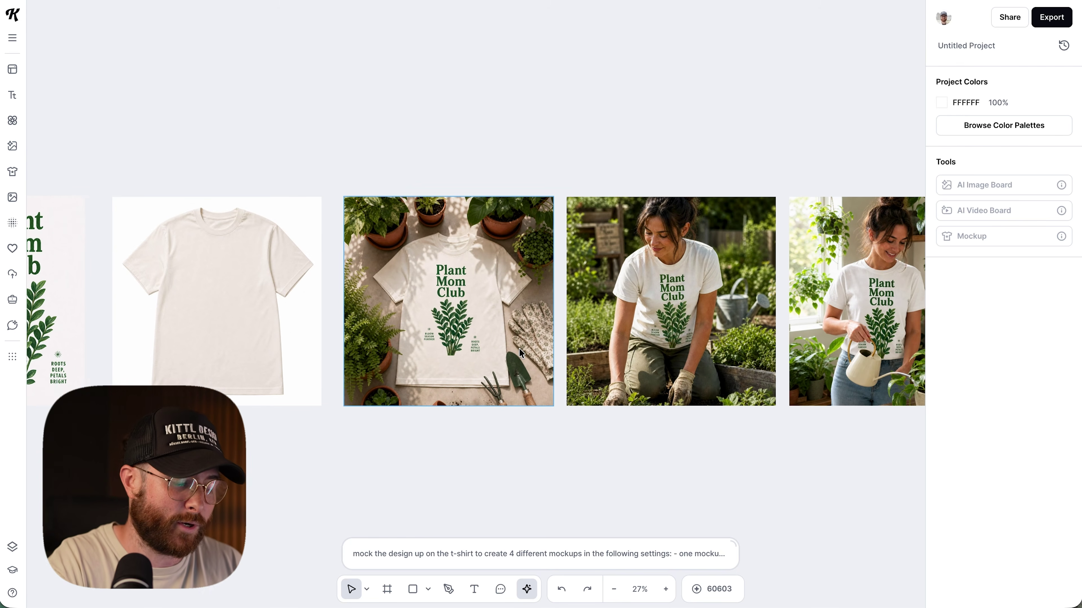
{"action": "scroll", "coordinate": [519, 348], "scroll_direction": "right", "scroll_amount": 3}
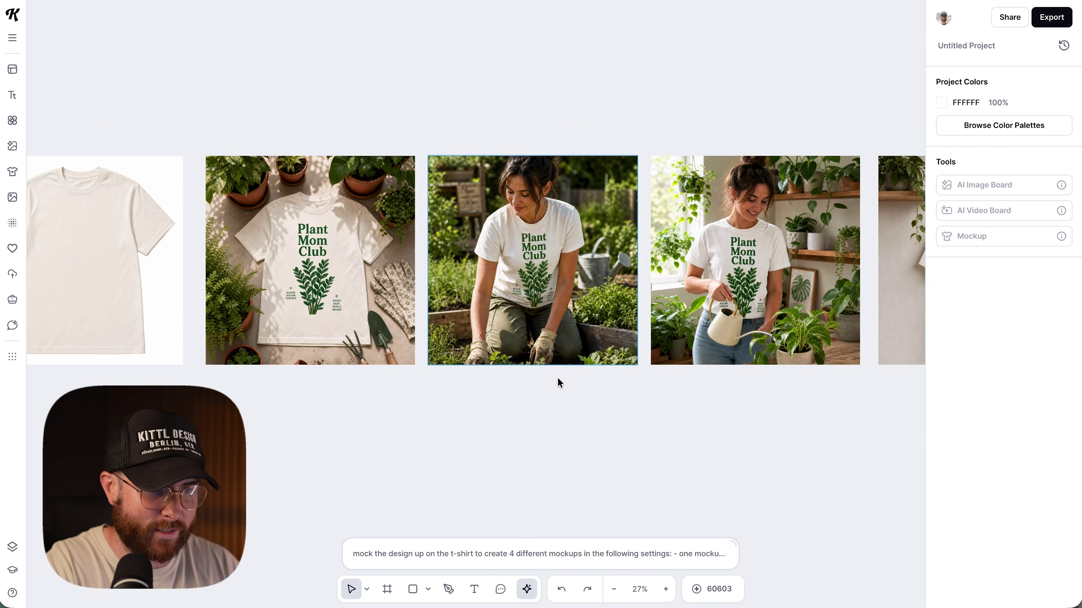
{"action": "scroll", "coordinate": [557, 380], "scroll_direction": "right", "scroll_amount": 3}
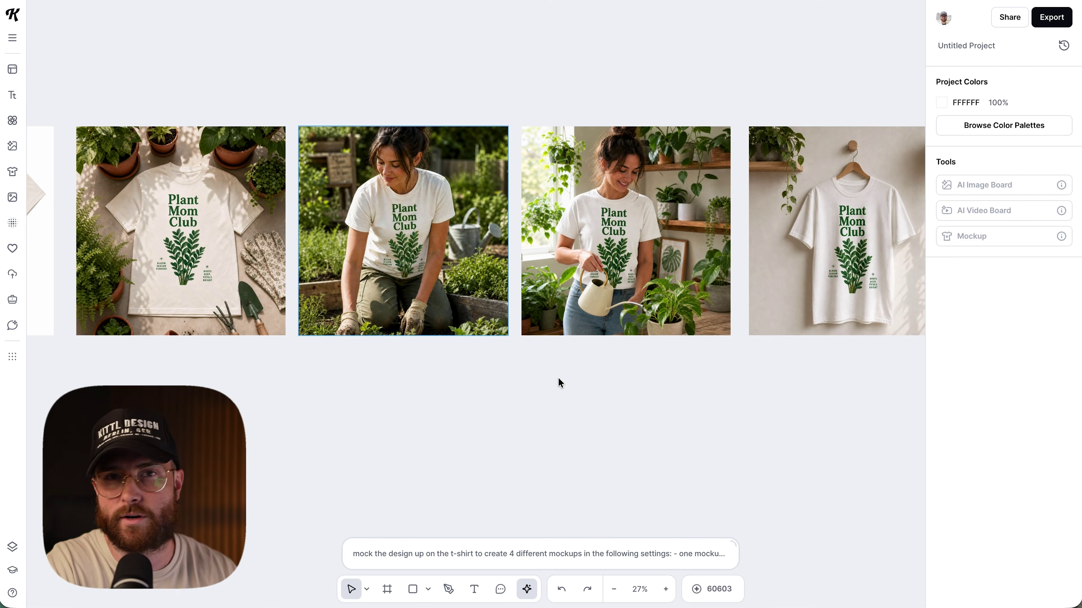
{"action": "scroll", "coordinate": [632, 366], "scroll_direction": "right", "scroll_amount": 4}
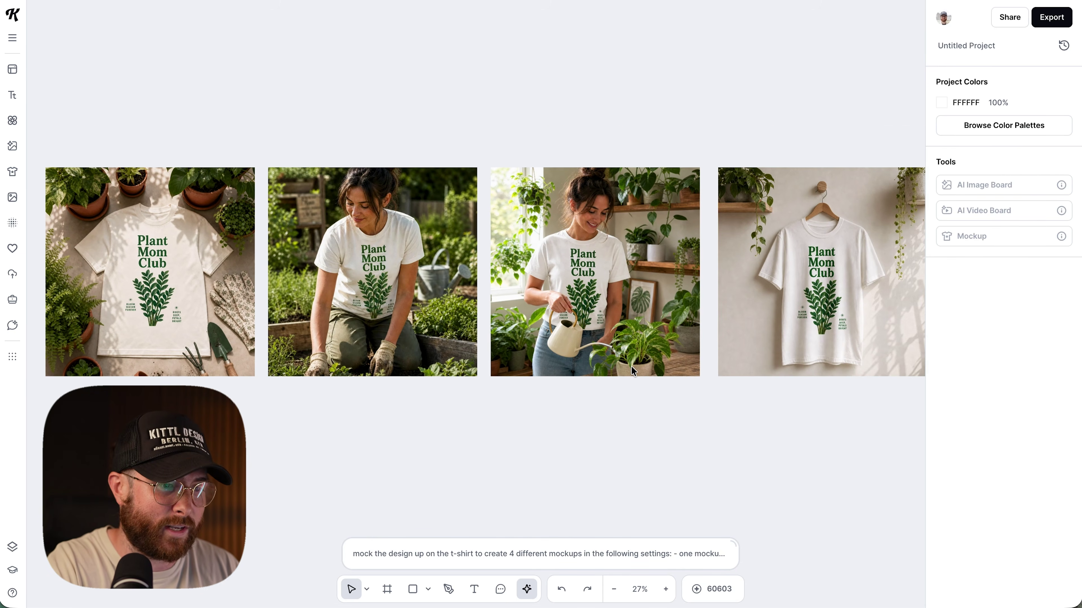
{"action": "scroll", "coordinate": [693, 313], "scroll_direction": "up", "scroll_amount": 5}
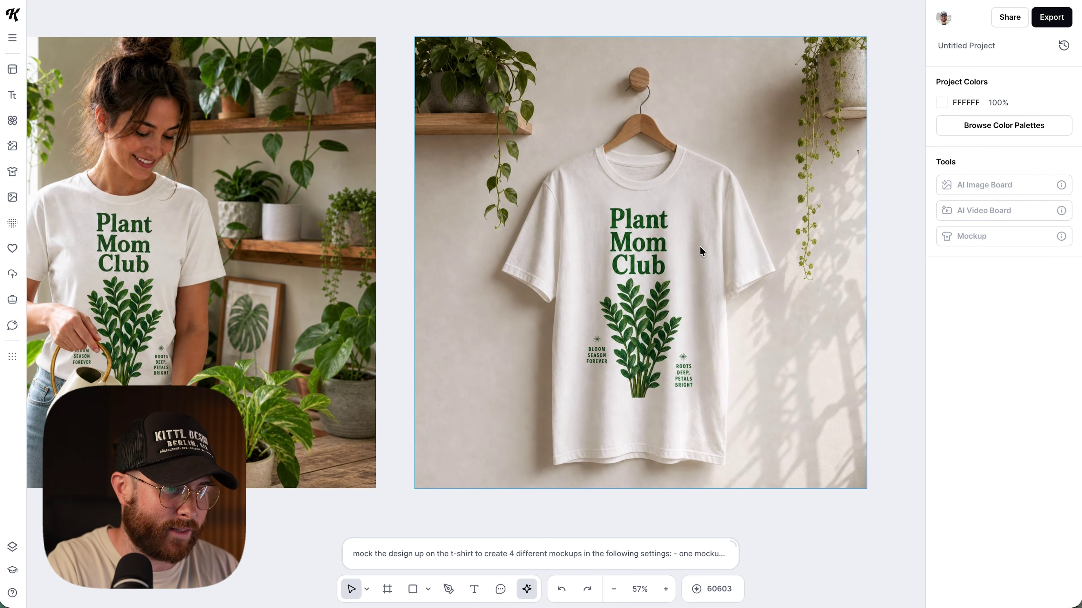
{"action": "scroll", "coordinate": [701, 251], "scroll_direction": "down", "scroll_amount": 3}
{"action": "scroll", "coordinate": [581, 329], "scroll_direction": "down", "scroll_amount": 3}
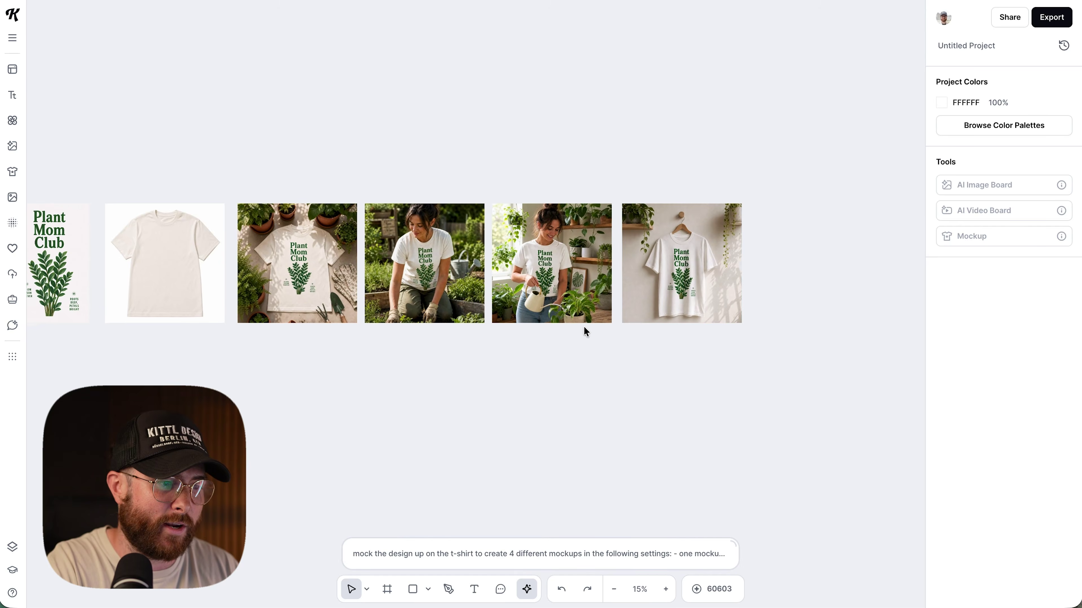
{"action": "scroll", "coordinate": [583, 331], "scroll_direction": "up", "scroll_amount": 3}
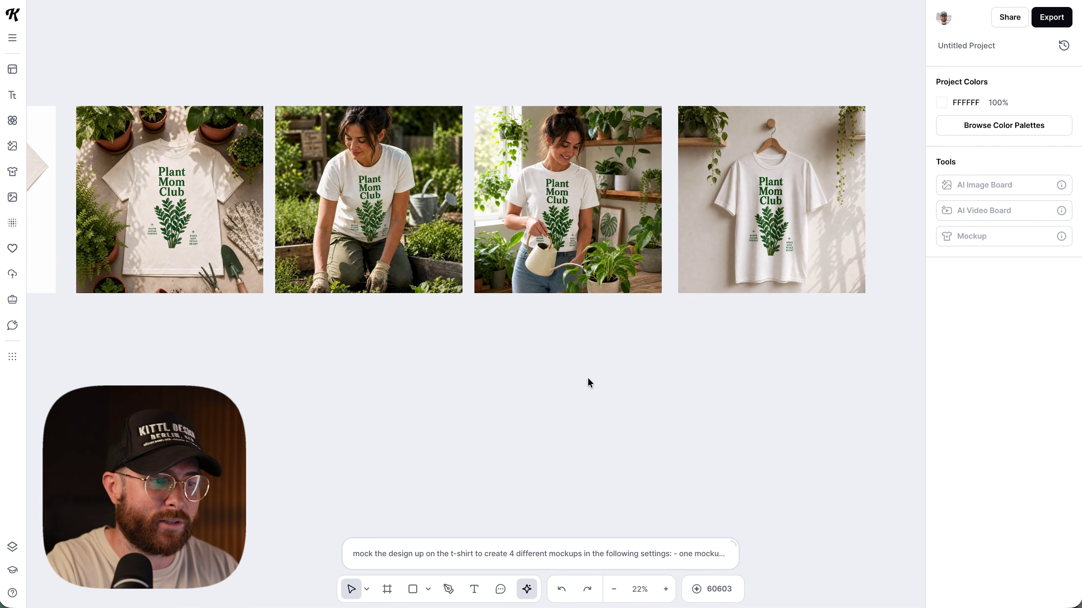
{"action": "scroll", "coordinate": [588, 379], "scroll_direction": "up", "scroll_amount": 1}
{"action": "scroll", "coordinate": [589, 381], "scroll_direction": "left", "scroll_amount": 1}
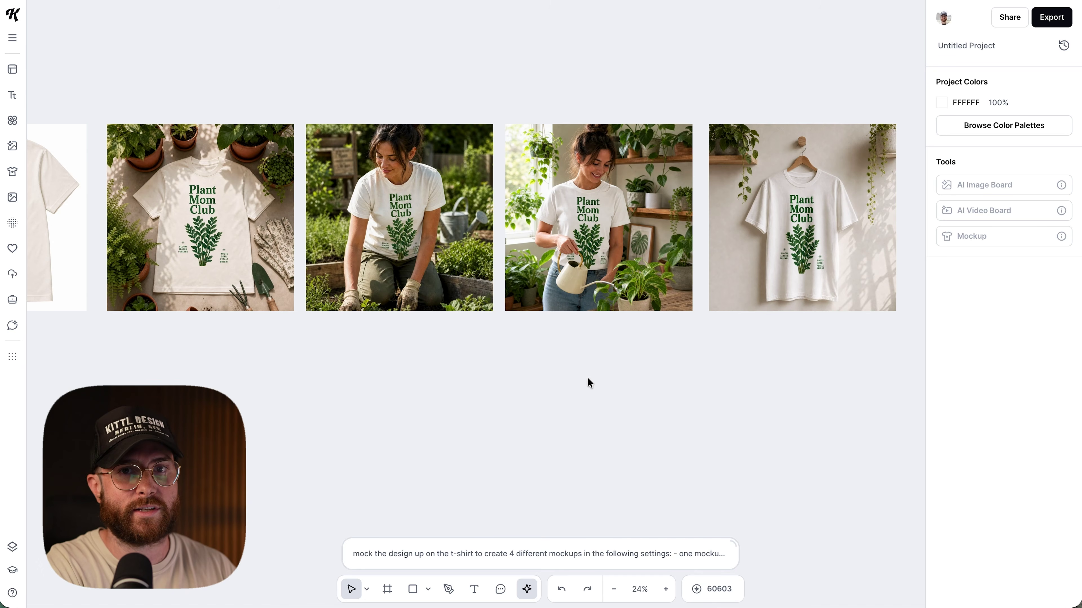
{"action": "scroll", "coordinate": [588, 377], "scroll_direction": "left", "scroll_amount": 3}
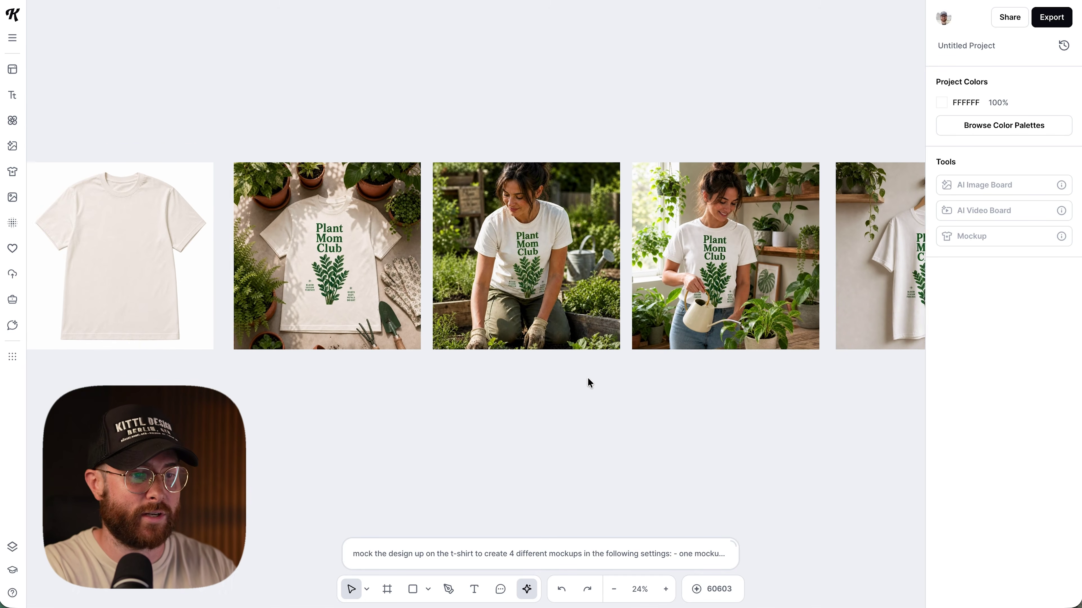
{"action": "scroll", "coordinate": [605, 379], "scroll_direction": "right", "scroll_amount": 2}
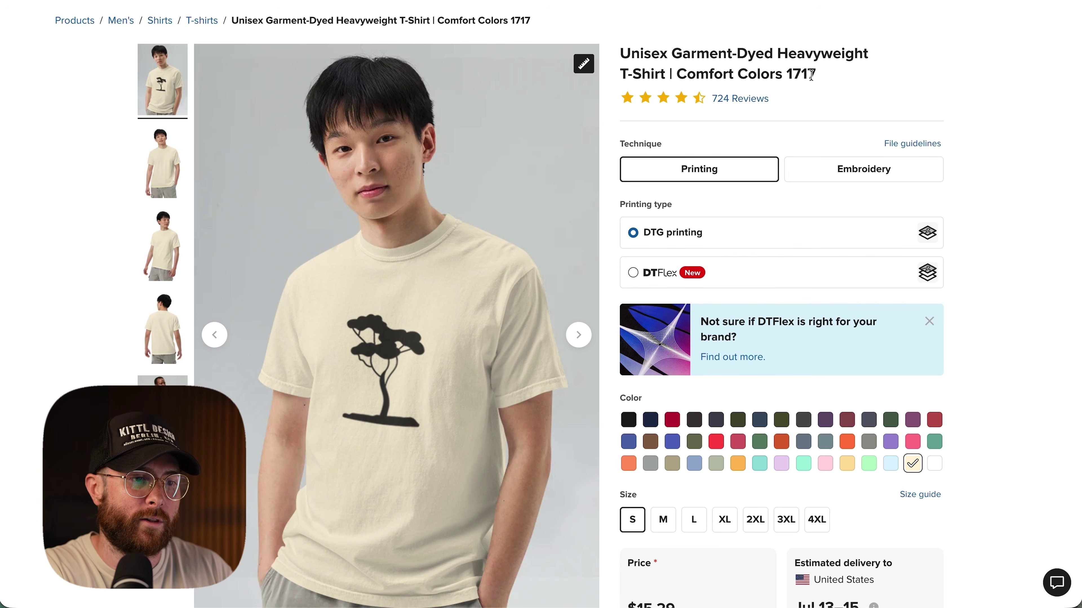
{"action": "scroll", "coordinate": [996, 216], "scroll_direction": "up", "scroll_amount": 1}
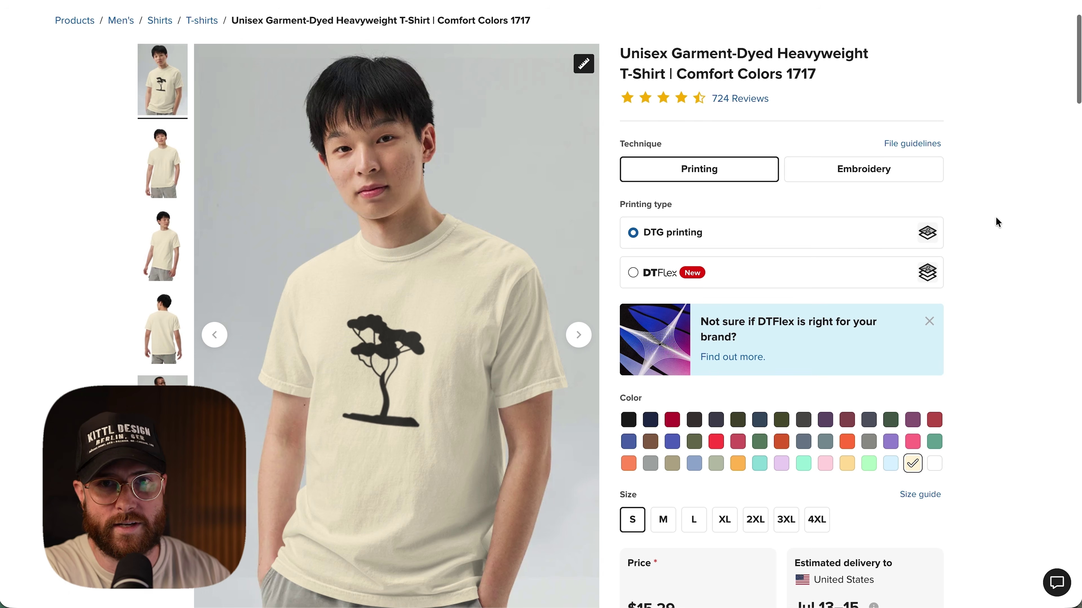
{"action": "scroll", "coordinate": [996, 217], "scroll_direction": "down", "scroll_amount": 2}
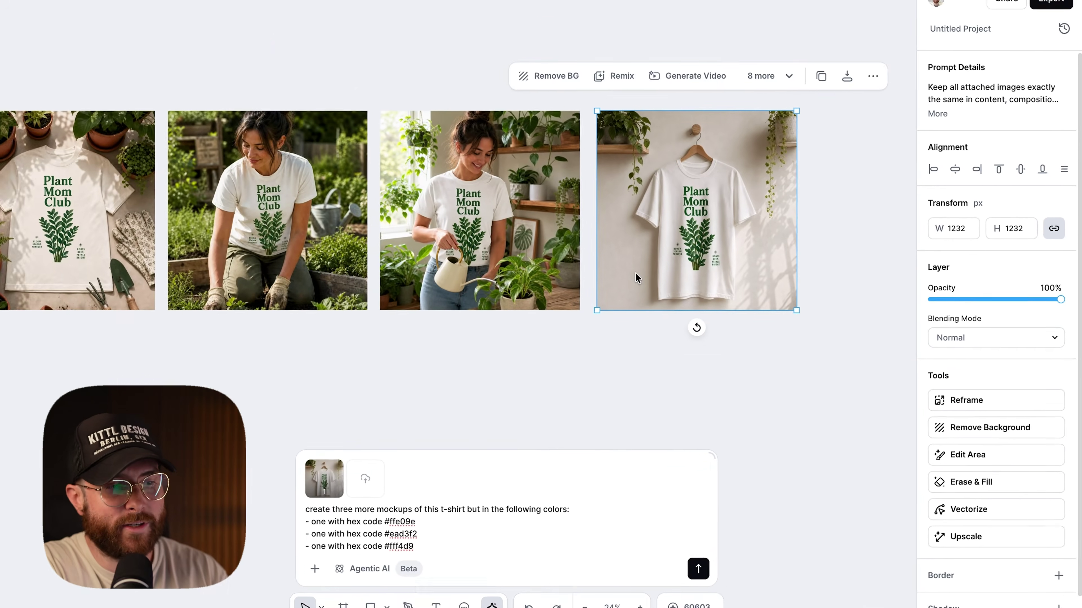
Extend the shirt color prompt to require exactly the same design in each mockup and to keep all three square.
{"action": "scroll", "coordinate": [663, 279], "scroll_direction": "up", "scroll_amount": 3}
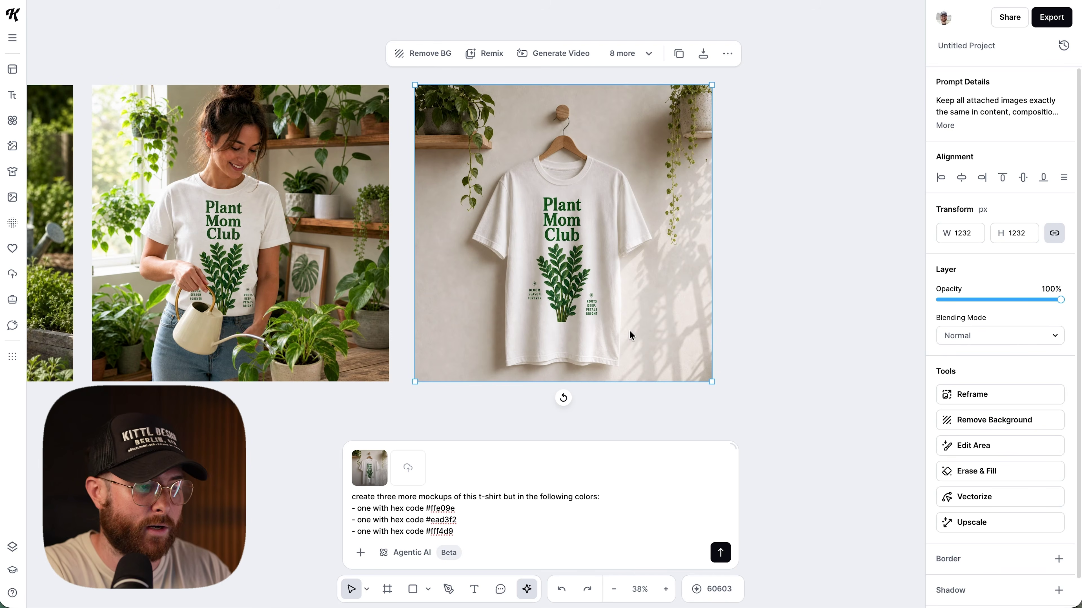
{"action": "left_click", "coordinate": [487, 518]}
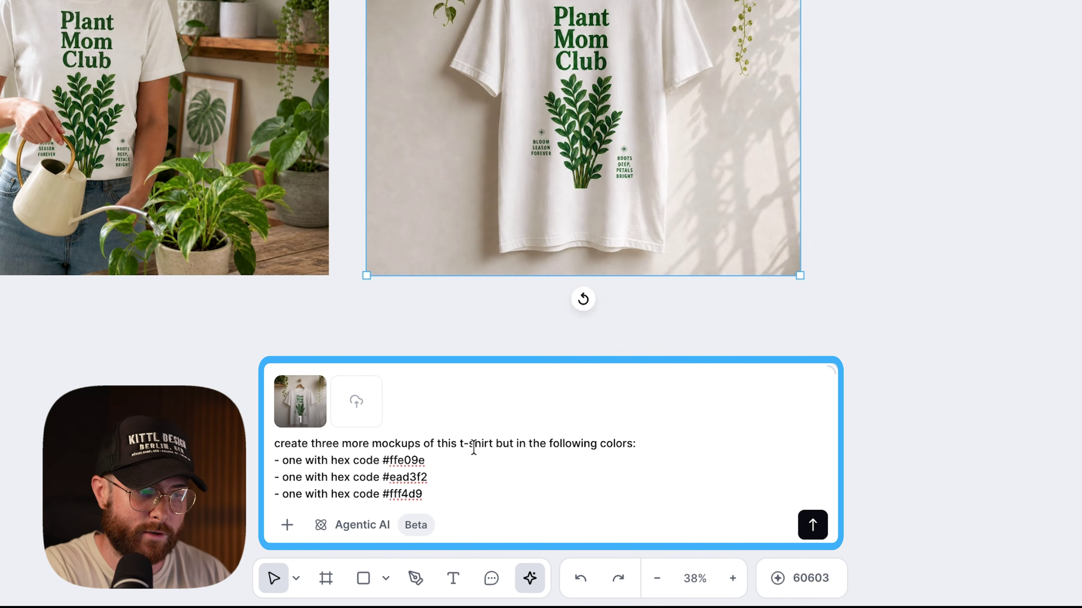
{"action": "key", "text": "Return"}
{"action": "type", "text": "make sure the design is exactly the same in each mockup, and keep all three square"}
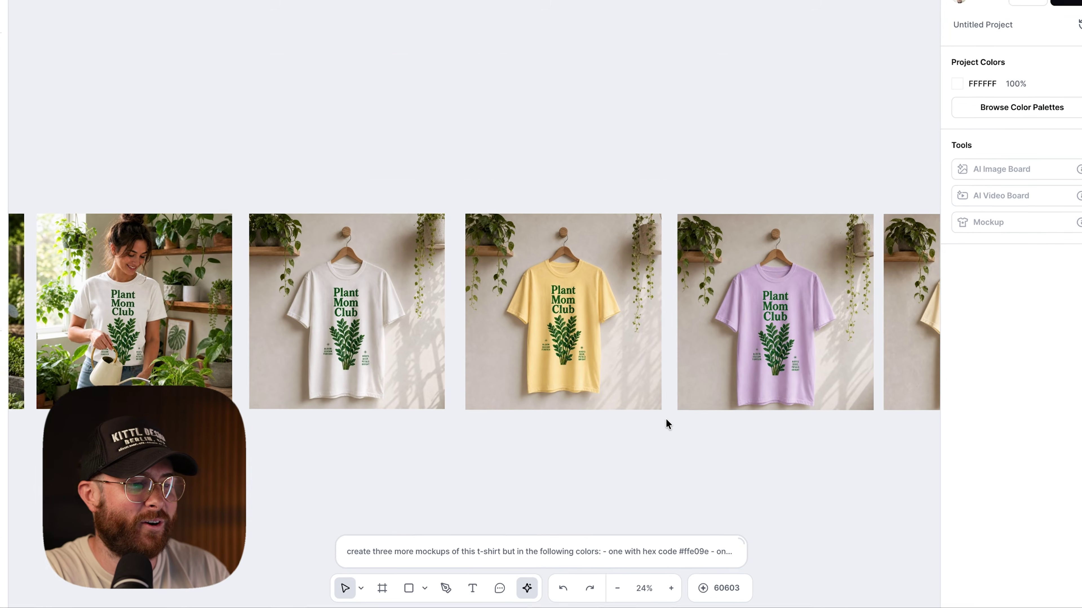
Compare the yellow, purple and cream hanging-shirt mockups with the white original for color, design and framing.
{"action": "scroll", "coordinate": [663, 431], "scroll_direction": "right", "scroll_amount": 5}
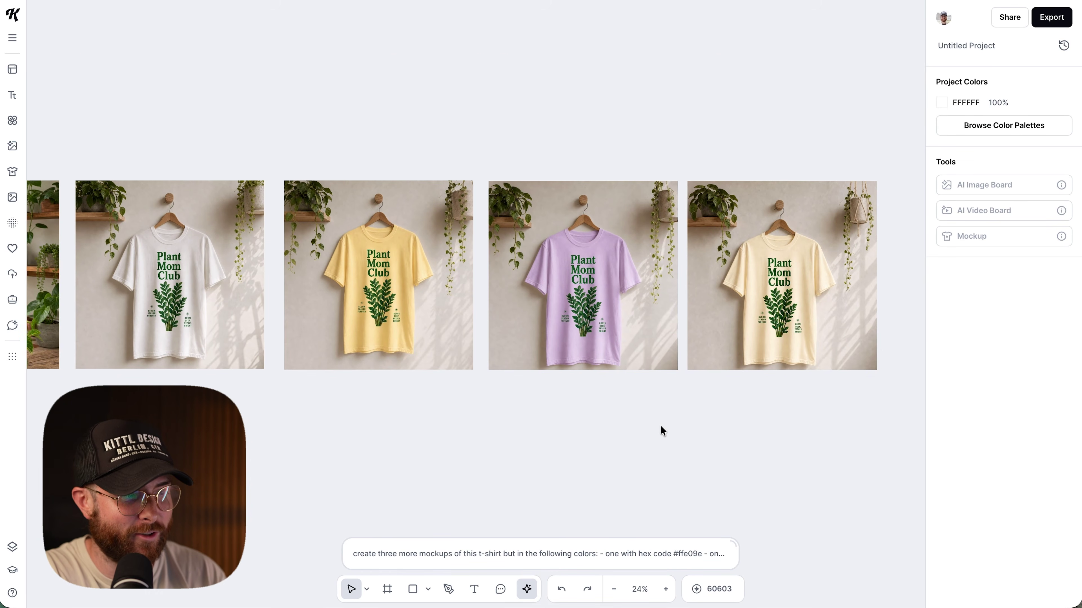
{"action": "scroll", "coordinate": [661, 426], "scroll_direction": "left", "scroll_amount": 1}
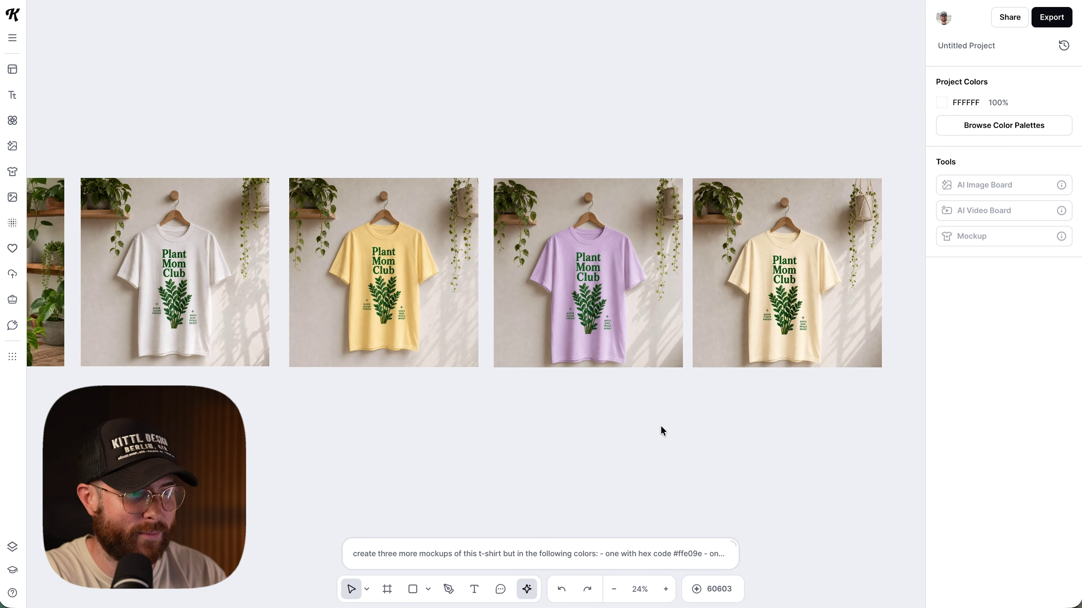
{"action": "scroll", "coordinate": [660, 426], "scroll_direction": "down", "scroll_amount": 2}
{"action": "scroll", "coordinate": [660, 425], "scroll_direction": "left", "scroll_amount": 2}
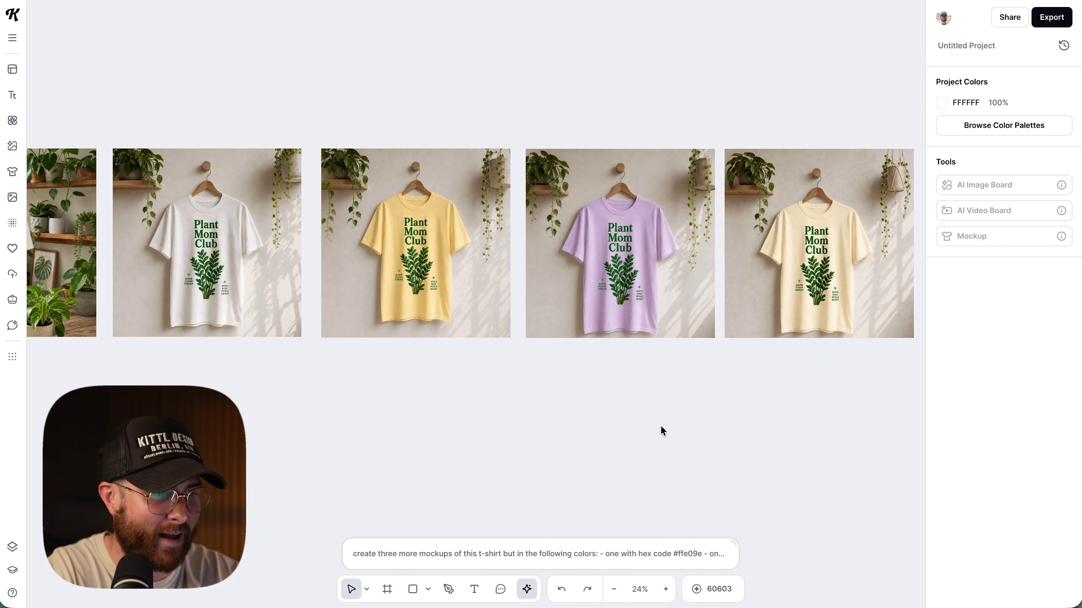
{"action": "scroll", "coordinate": [401, 302], "scroll_direction": "up", "scroll_amount": 1}
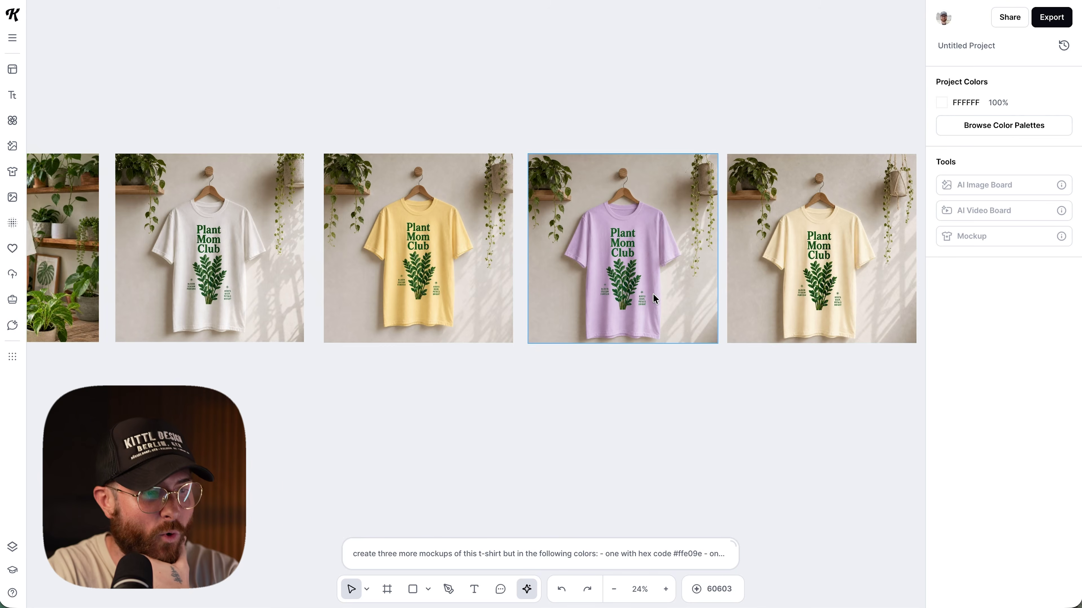
{"action": "scroll", "coordinate": [654, 294], "scroll_direction": "up", "scroll_amount": 5}
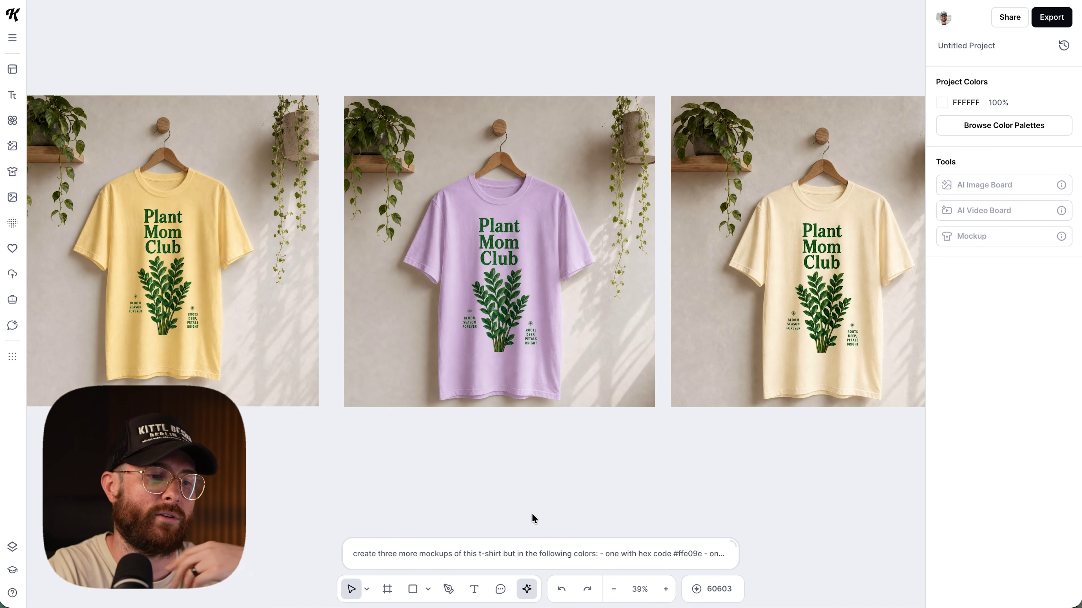
{"action": "scroll", "coordinate": [607, 450], "scroll_direction": "right", "scroll_amount": 3}
{"action": "scroll", "coordinate": [607, 450], "scroll_direction": "up", "scroll_amount": 1}
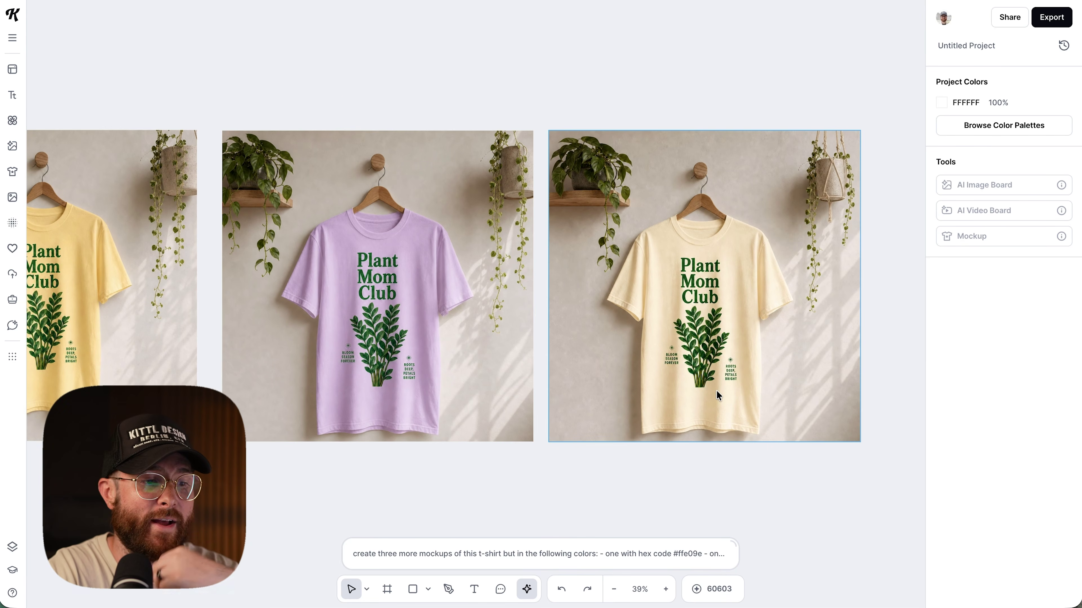
{"action": "scroll", "coordinate": [734, 379], "scroll_direction": "down", "scroll_amount": 2}
{"action": "scroll", "coordinate": [734, 379], "scroll_direction": "right", "scroll_amount": 2}
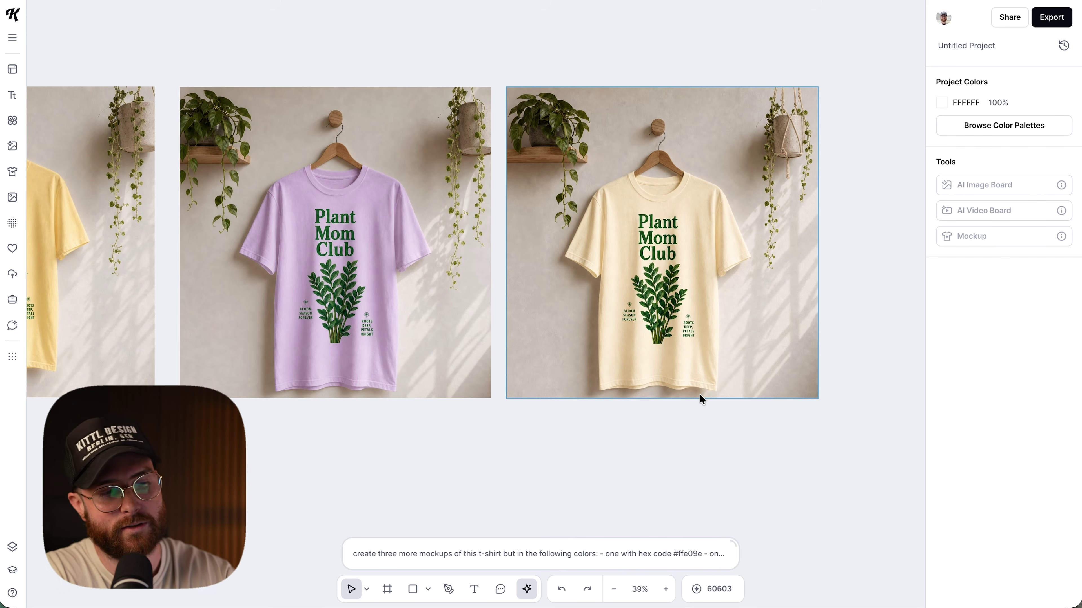
{"action": "scroll", "coordinate": [700, 394], "scroll_direction": "down", "scroll_amount": 3}
{"action": "scroll", "coordinate": [678, 432], "scroll_direction": "down", "scroll_amount": 2}
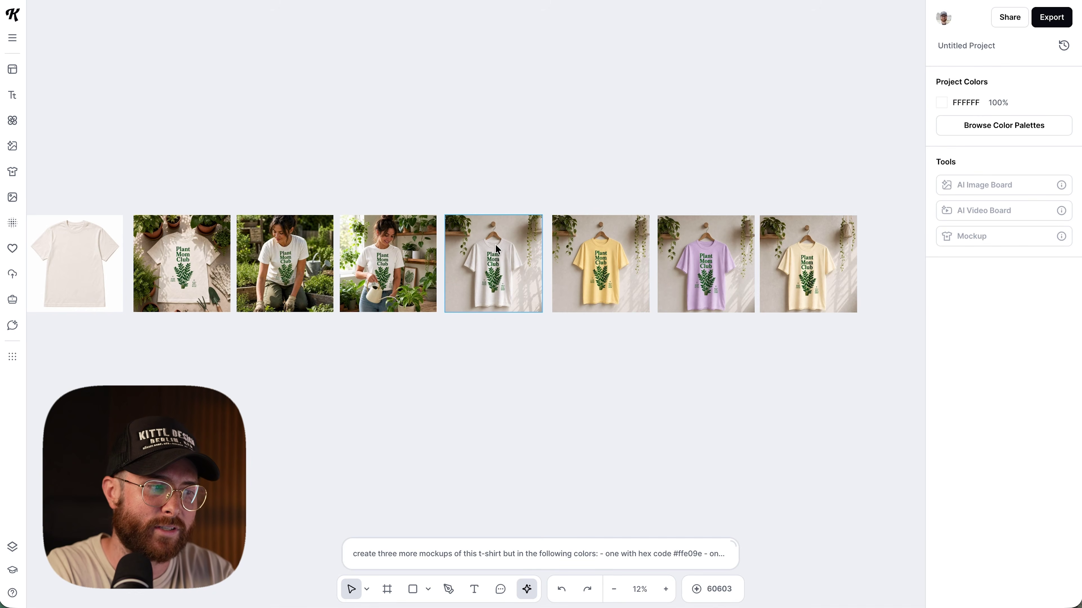
Generate a square 6 second video from the white hanging-shirt mockup, with the camera zooming out to reveal more plants around the left, right, and bottom.
{"action": "left_click", "coordinate": [507, 246]}
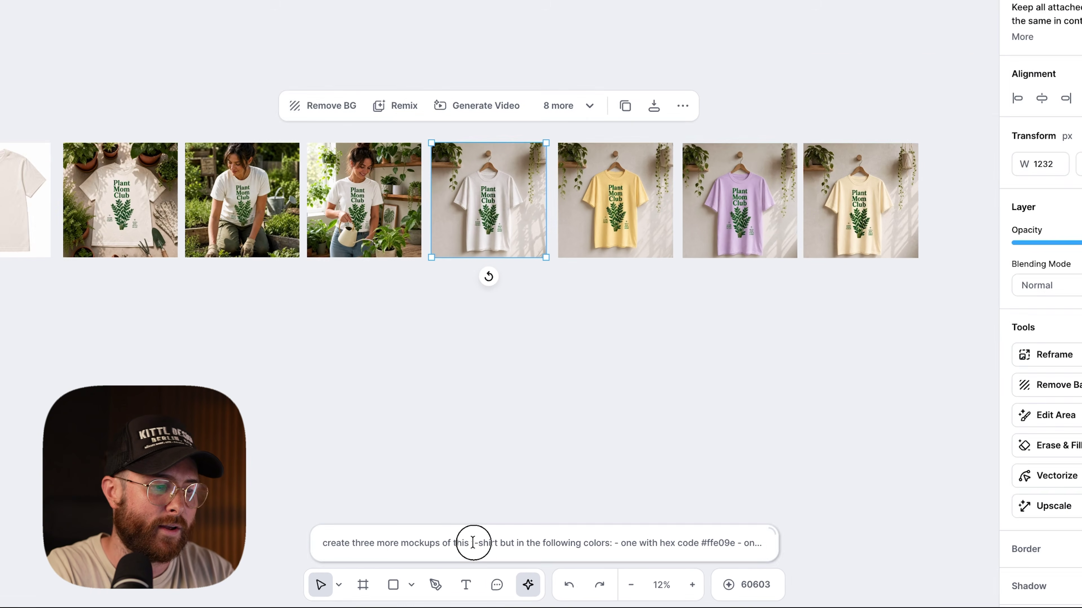
{"action": "left_click", "coordinate": [485, 553]}
{"action": "key", "text": "ctrl+a"}
{"action": "key", "text": "BackSpace"}
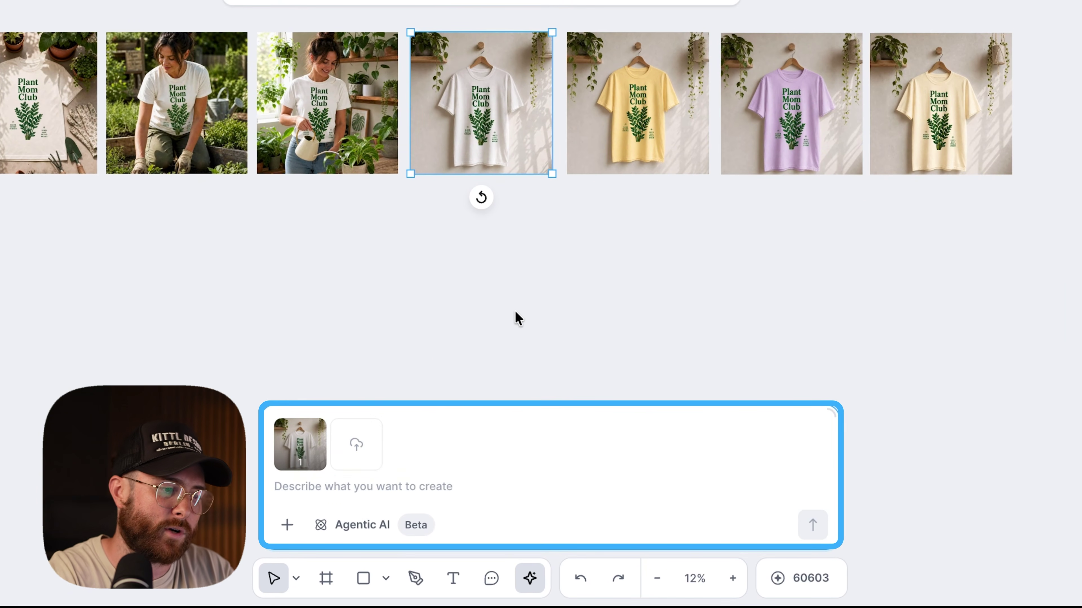
{"action": "scroll", "coordinate": [529, 306], "scroll_direction": "up", "scroll_amount": 5}
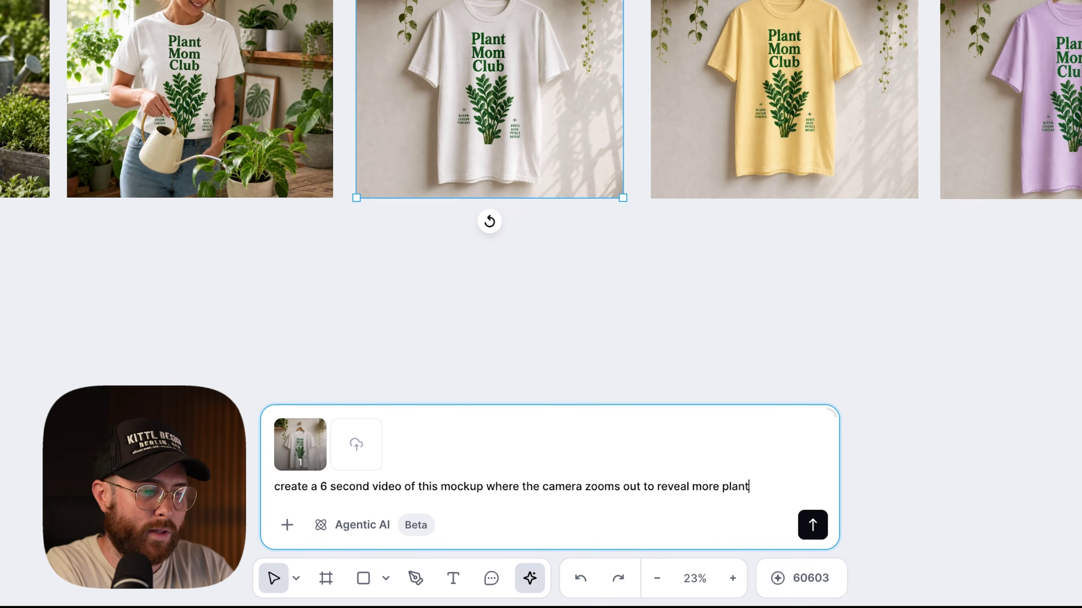
{"action": "type", "text": "left, right, and bottom. keep the video square"}
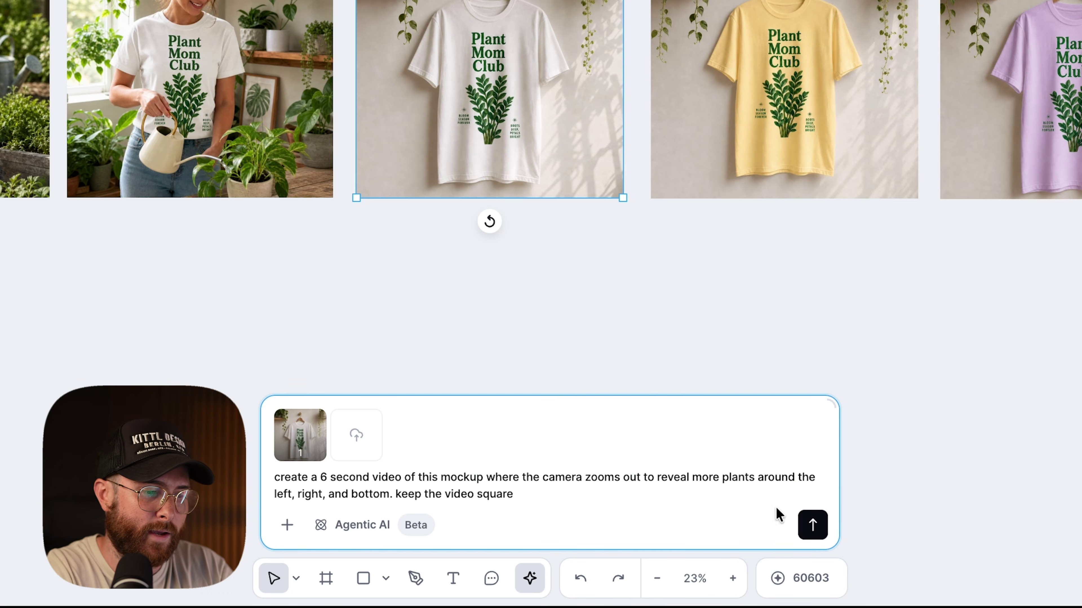
{"action": "left_click", "coordinate": [813, 525]}
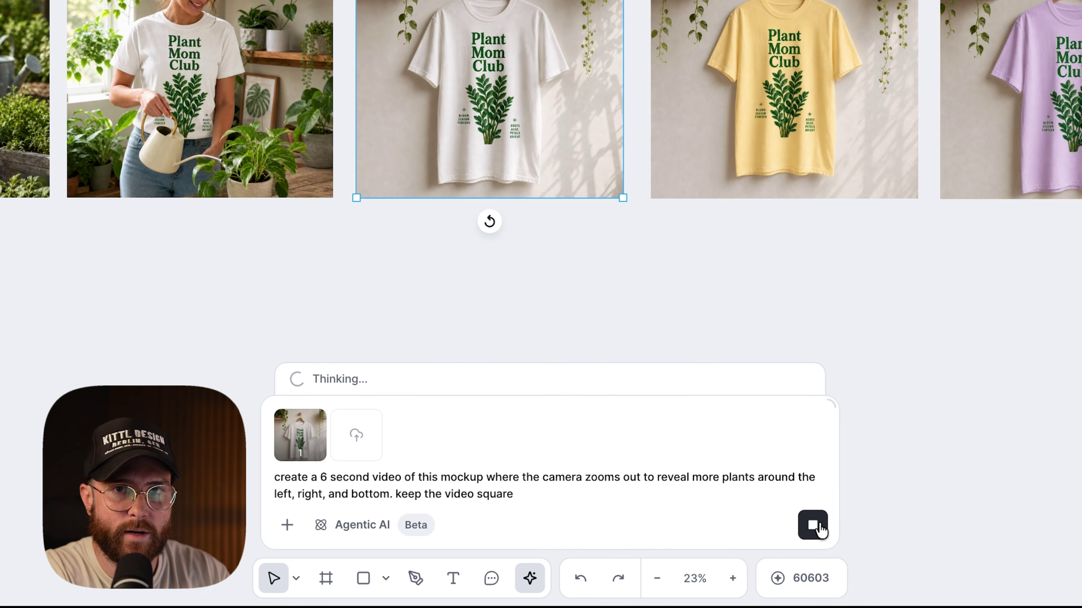
Move the generated video directly below the white hanging-shirt mockup.
{"action": "left_click_drag", "start_coordinate": [799, 75], "coordinate": [510, 357]}
{"action": "scroll", "coordinate": [510, 357], "scroll_direction": "down", "scroll_amount": 4}
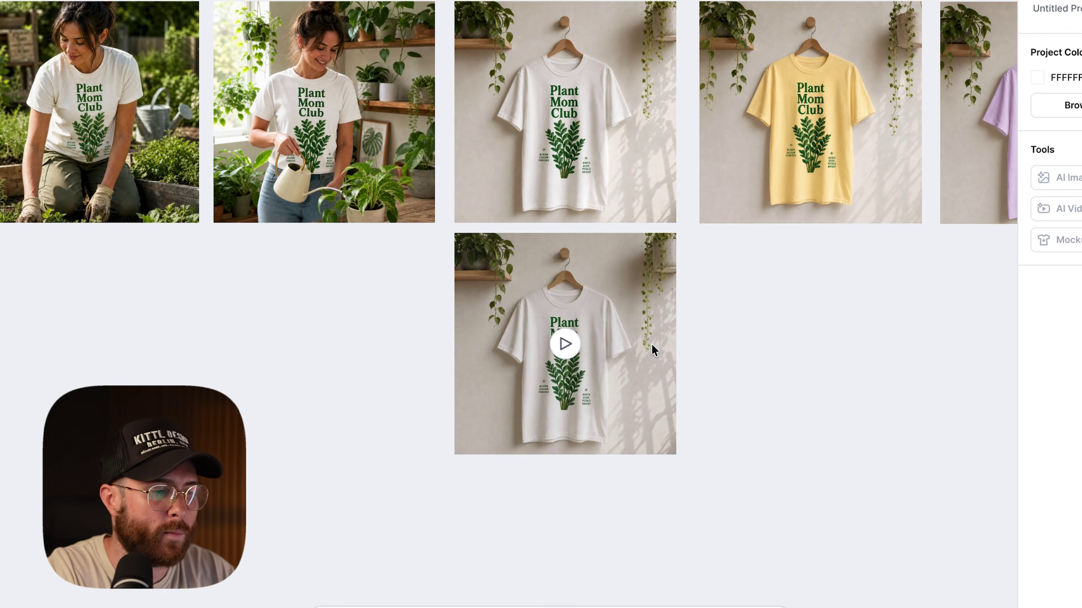
Play the generated video below the white hanging-shirt mockup to check the camera zoom-out.
{"action": "scroll", "coordinate": [605, 347], "scroll_direction": "up", "scroll_amount": 2}
{"action": "scroll", "coordinate": [669, 360], "scroll_direction": "up", "scroll_amount": 1}
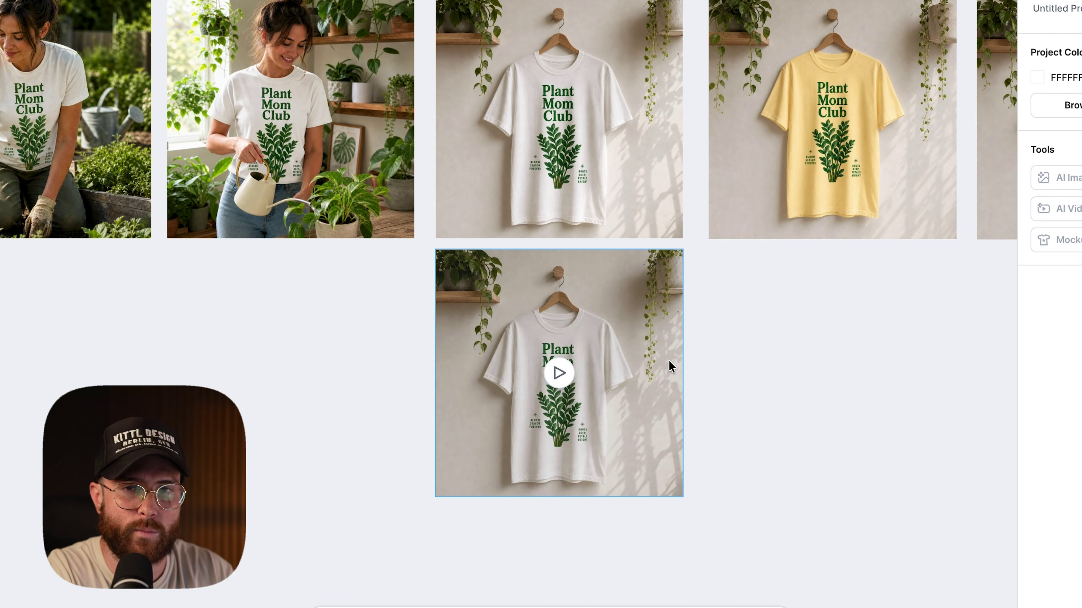
{"action": "scroll", "coordinate": [661, 361], "scroll_direction": "down", "scroll_amount": 1}
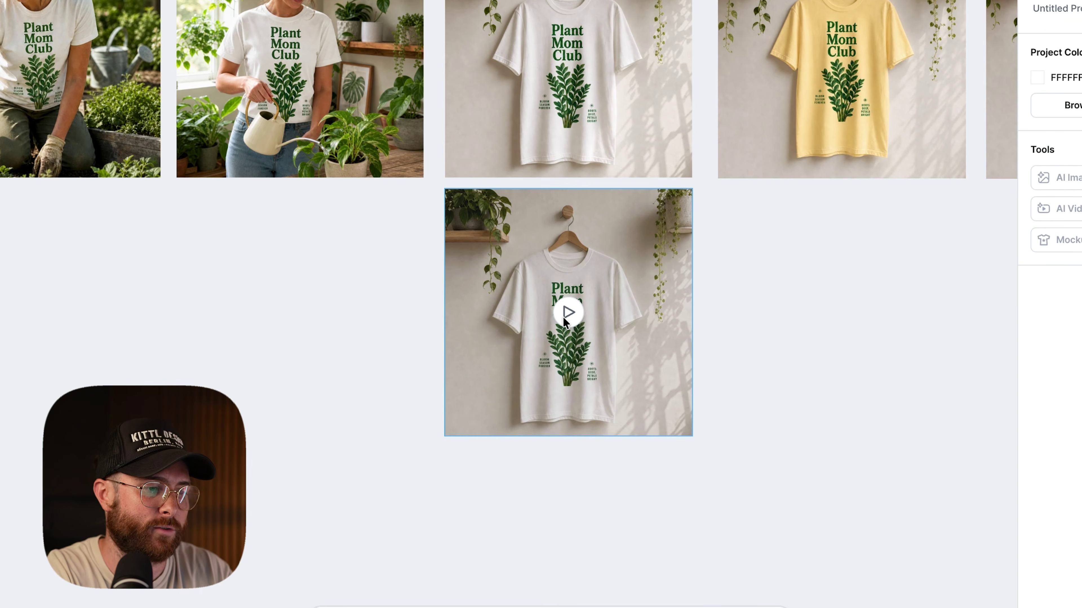
{"action": "scroll", "coordinate": [565, 318], "scroll_direction": "up", "scroll_amount": 3}
{"action": "left_click", "coordinate": [570, 309]}
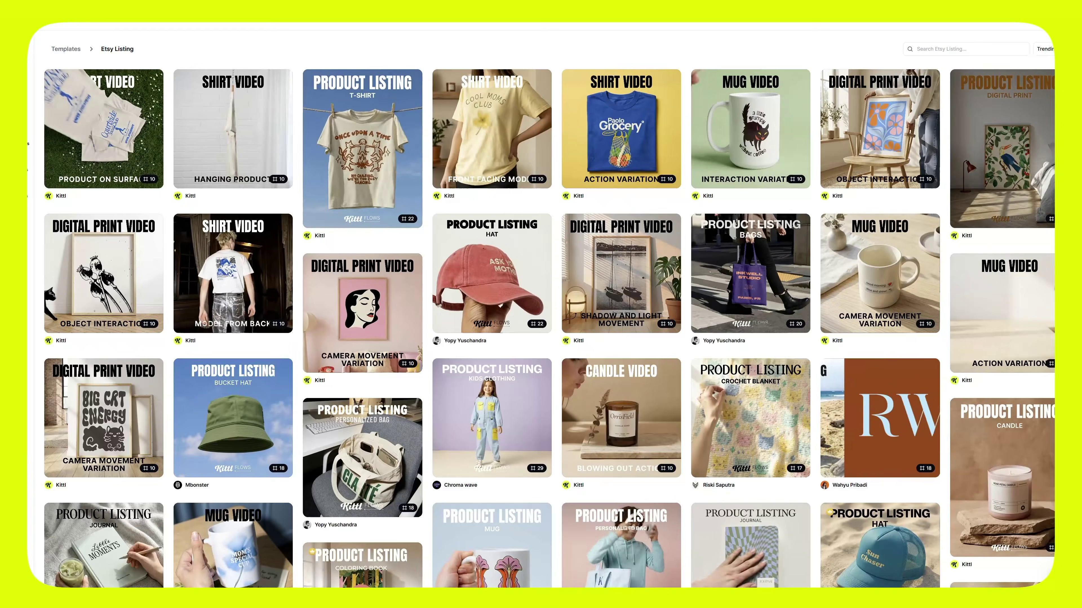
Browse the Etsy Listing templates for product listing and product video designs.
{"action": "scroll", "coordinate": [550, 311], "scroll_direction": "down", "scroll_amount": 3}
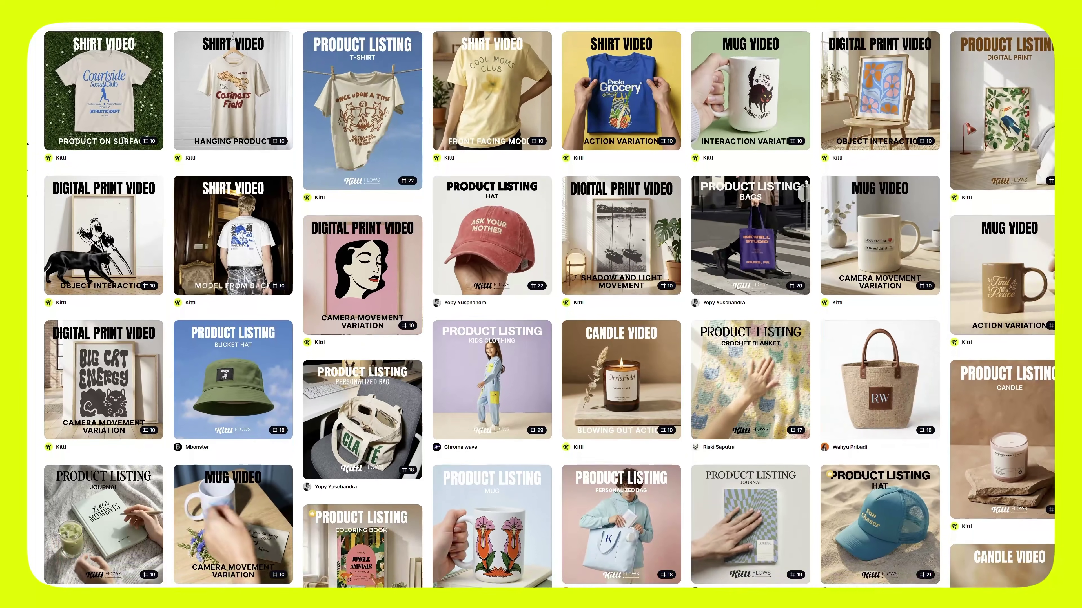
{"action": "scroll", "coordinate": [549, 311], "scroll_direction": "down", "scroll_amount": 3}
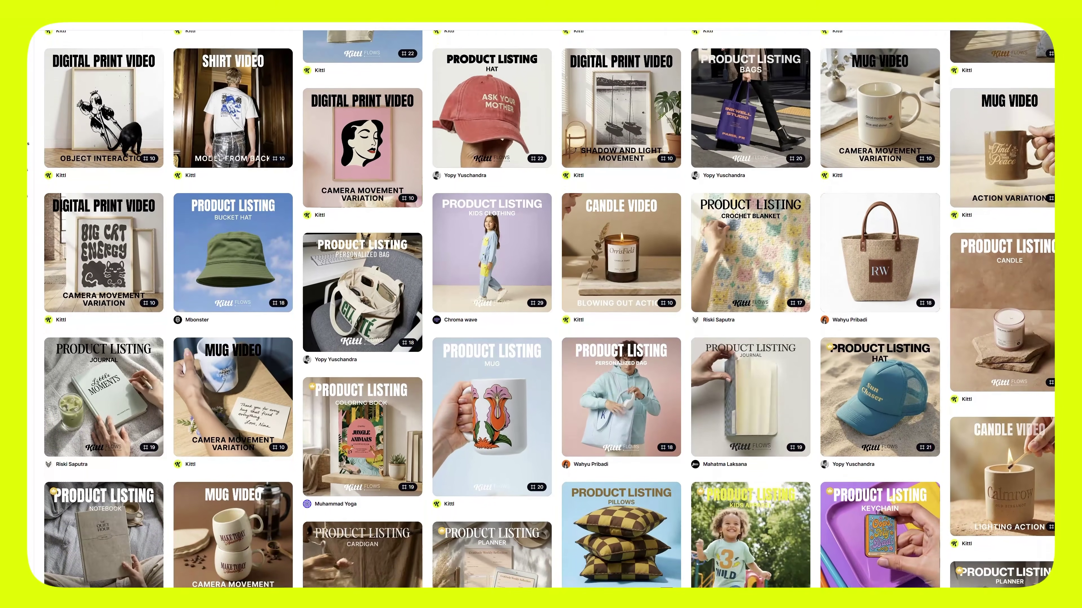
{"action": "scroll", "coordinate": [549, 311], "scroll_direction": "down", "scroll_amount": 3}
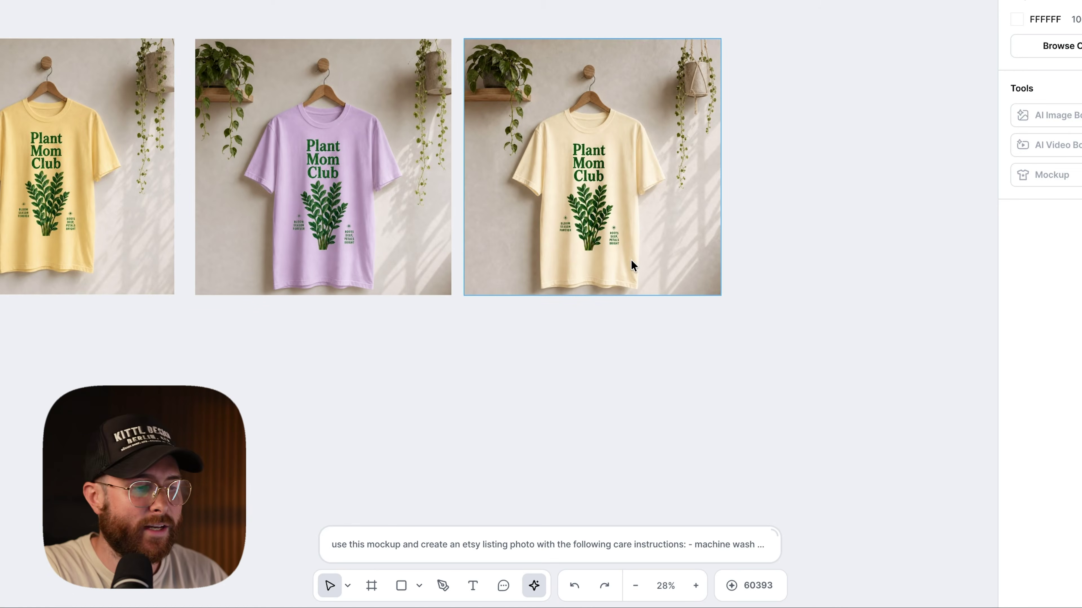
Generate an Etsy listing photo from the cream shirt mockup with care instructions: machine wash on cold, dry on medium heat, iron on low heat.
{"action": "left_click", "coordinate": [623, 259]}
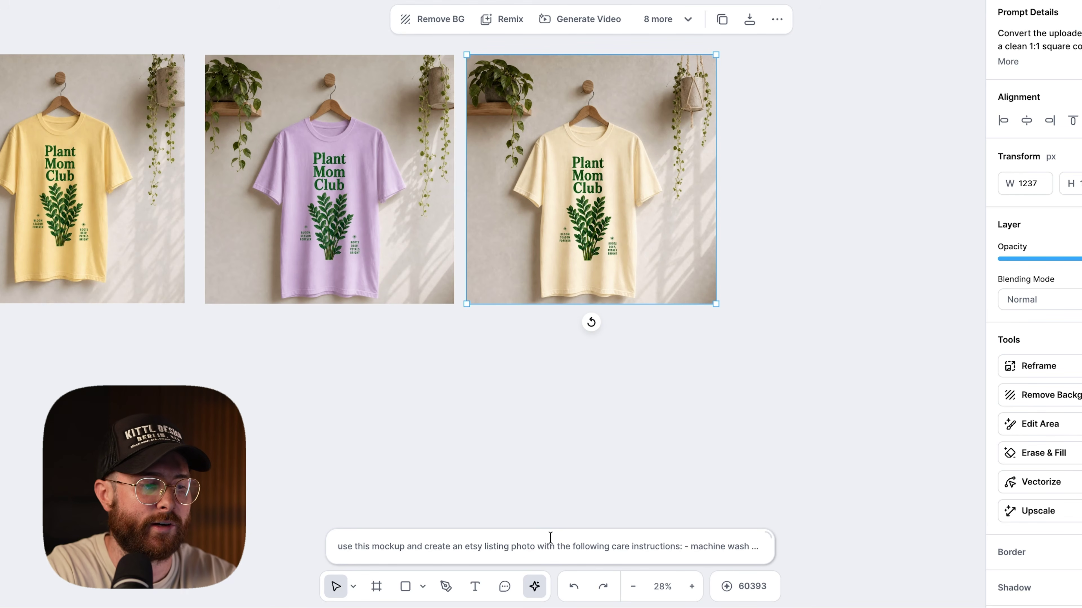
{"action": "left_click", "coordinate": [541, 547]}
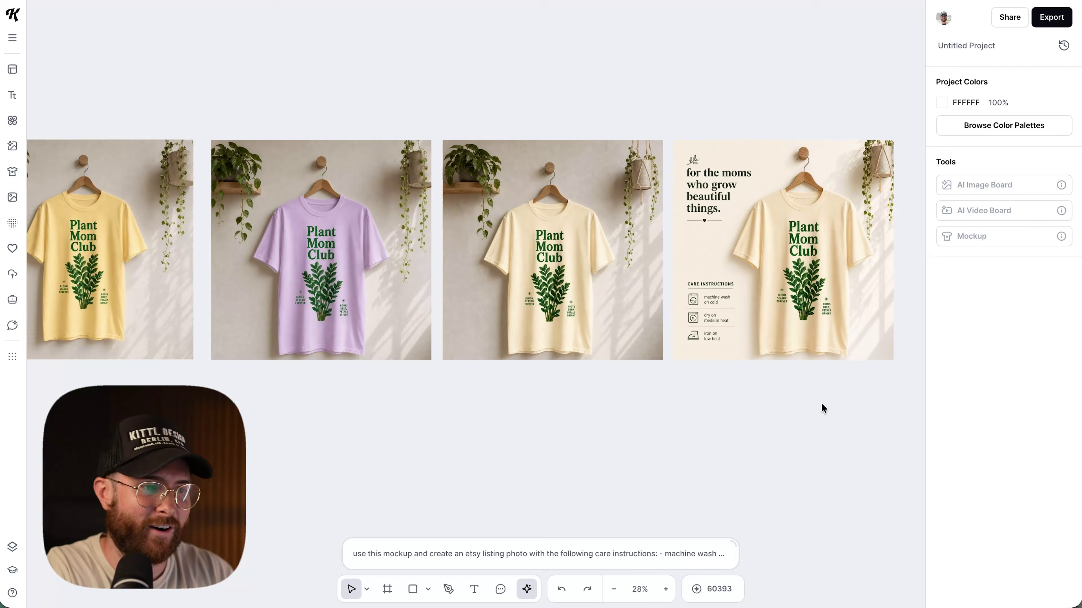
Examine the generated listing photo's headline, care instructions and shirt design against the cream mockup.
{"action": "scroll", "coordinate": [821, 403], "scroll_direction": "right", "scroll_amount": 5}
{"action": "left_click", "coordinate": [719, 348]}
{"action": "scroll", "coordinate": [719, 347], "scroll_direction": "up", "scroll_amount": 3}
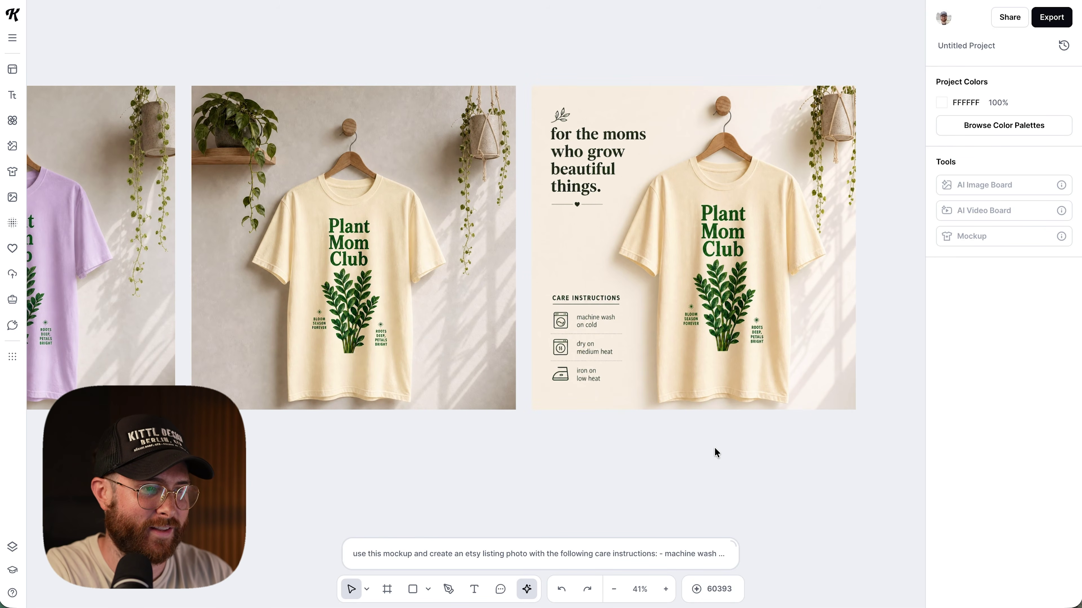
{"action": "scroll", "coordinate": [715, 451], "scroll_direction": "up", "scroll_amount": 1}
{"action": "scroll", "coordinate": [690, 441], "scroll_direction": "right", "scroll_amount": 2}
{"action": "scroll", "coordinate": [690, 441], "scroll_direction": "down", "scroll_amount": 1}
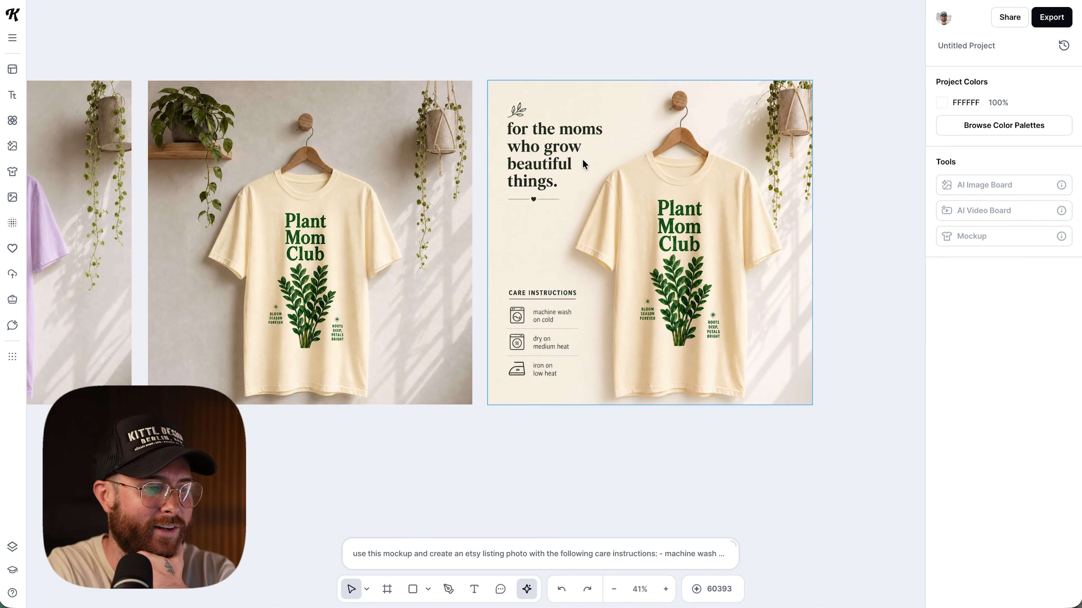
{"action": "scroll", "coordinate": [551, 270], "scroll_direction": "up", "scroll_amount": 5}
{"action": "scroll", "coordinate": [554, 356], "scroll_direction": "up", "scroll_amount": 1}
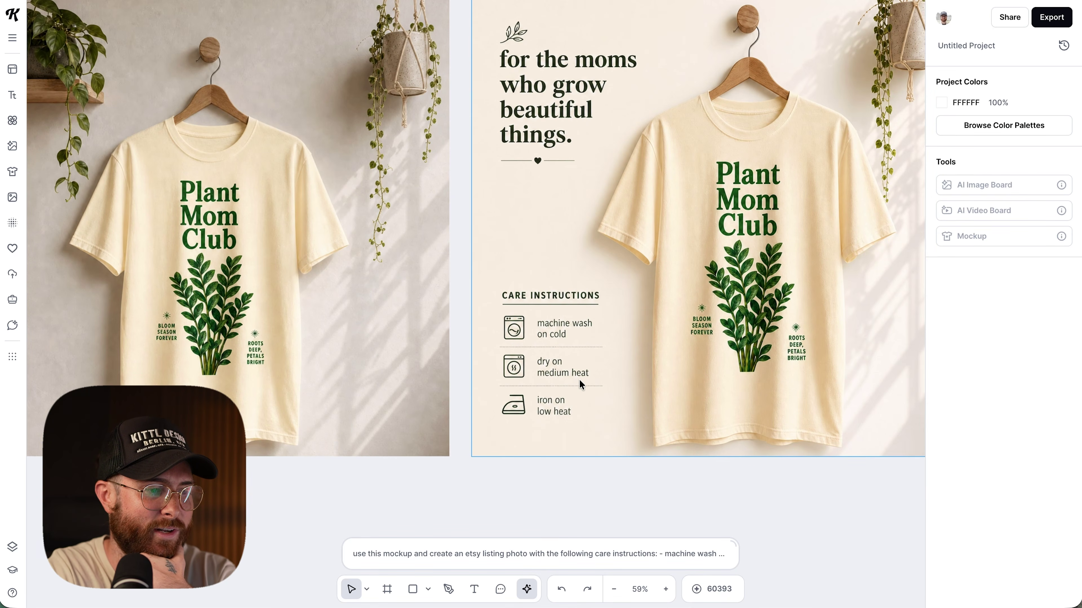
{"action": "scroll", "coordinate": [594, 382], "scroll_direction": "up", "scroll_amount": 1}
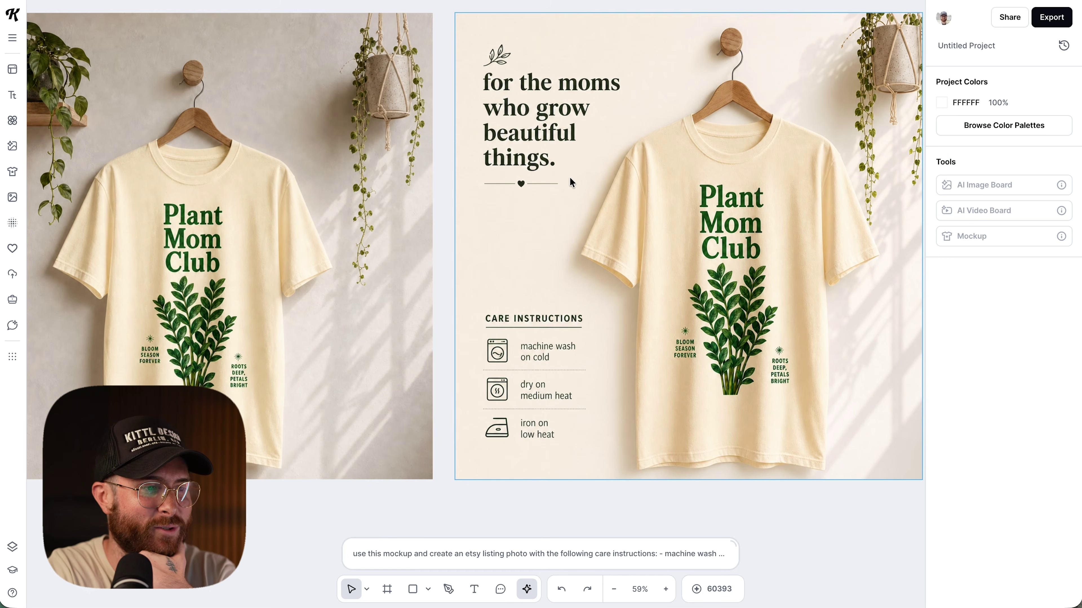
{"action": "scroll", "coordinate": [636, 188], "scroll_direction": "down", "scroll_amount": 2}
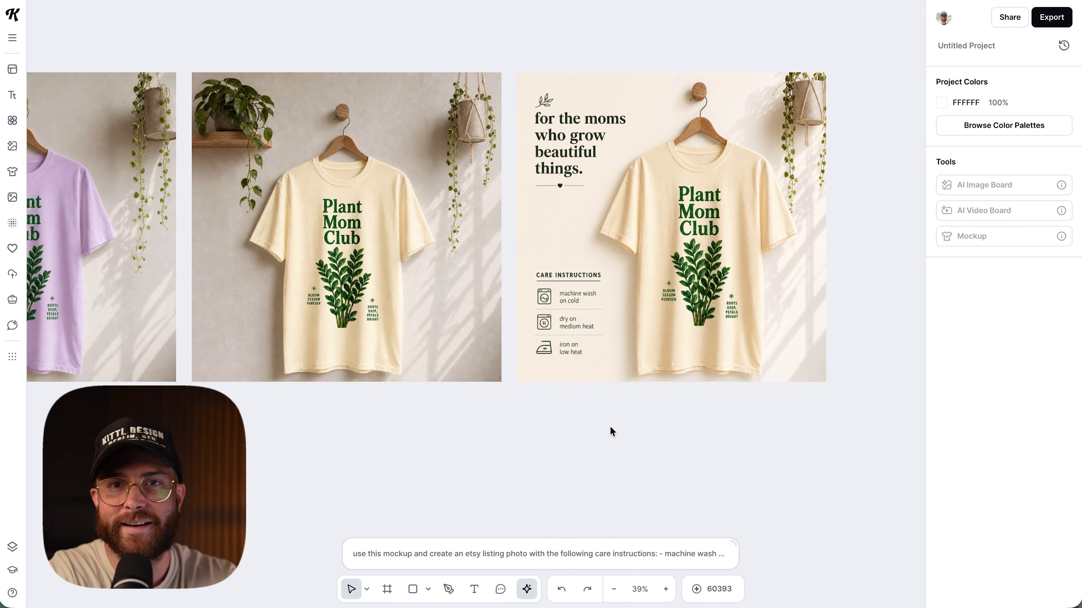
{"action": "left_click", "coordinate": [654, 246]}
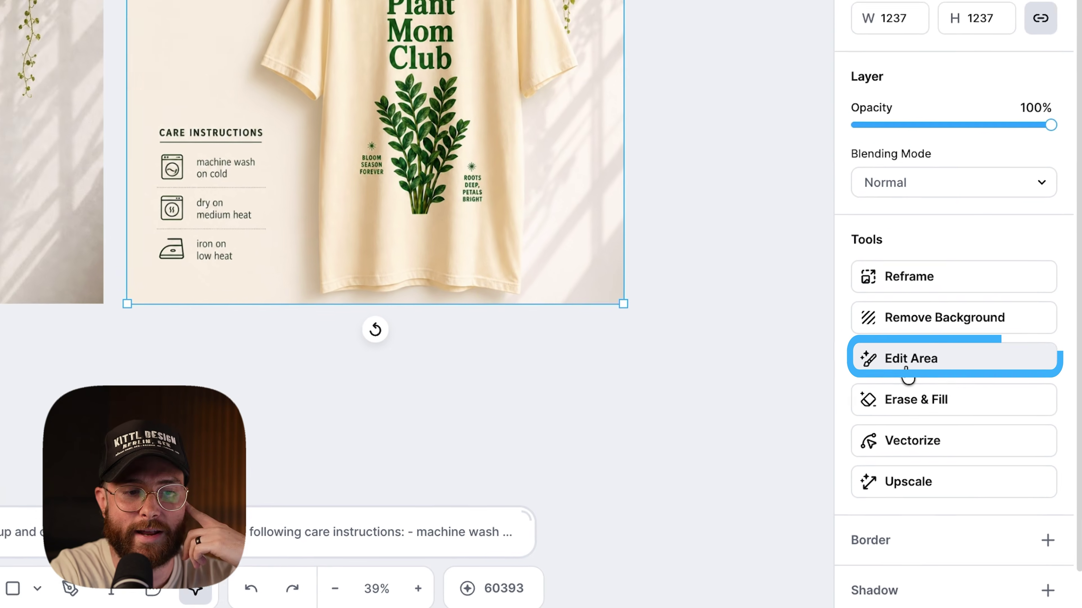
{"action": "left_click", "coordinate": [897, 360]}
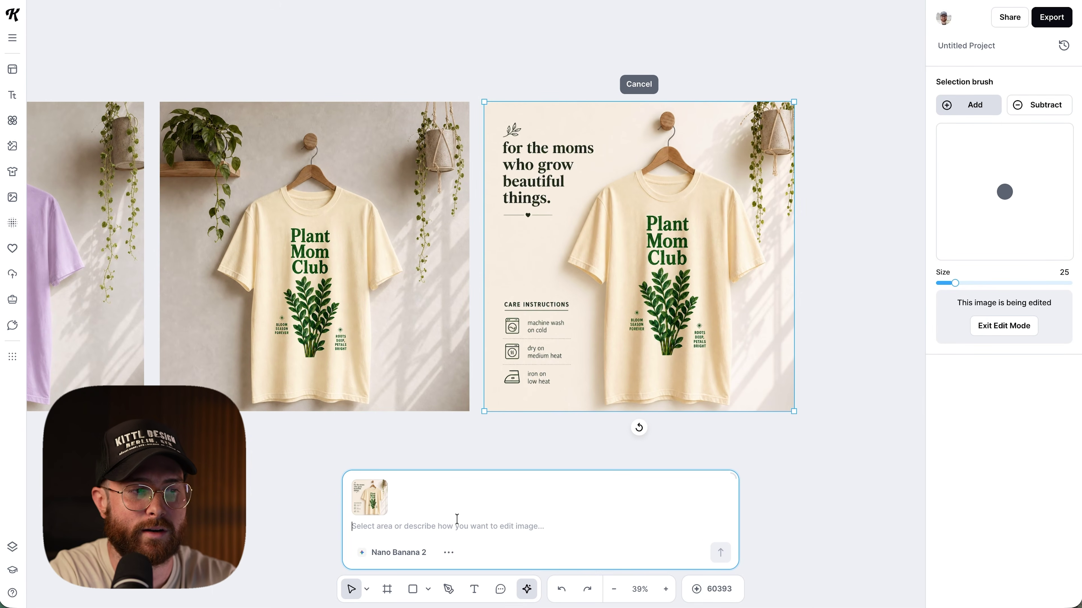
{"action": "left_click", "coordinate": [1004, 331]}
{"action": "left_click", "coordinate": [843, 383]}
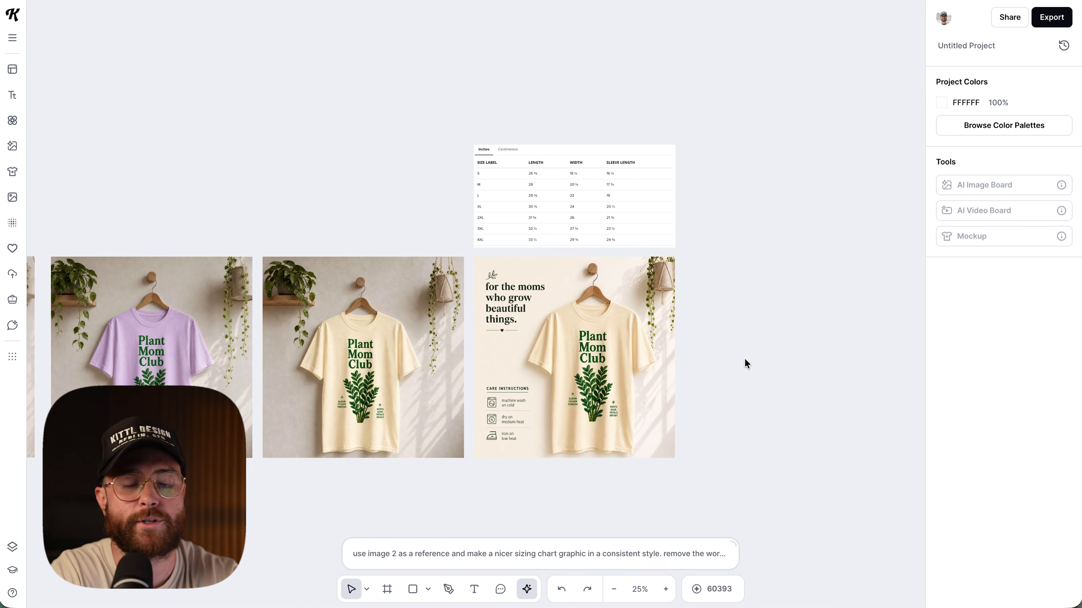
Compare the size table on the canvas with the size guide in inches on the shirt's online product page.
{"action": "scroll", "coordinate": [592, 170], "scroll_direction": "up", "scroll_amount": 3}
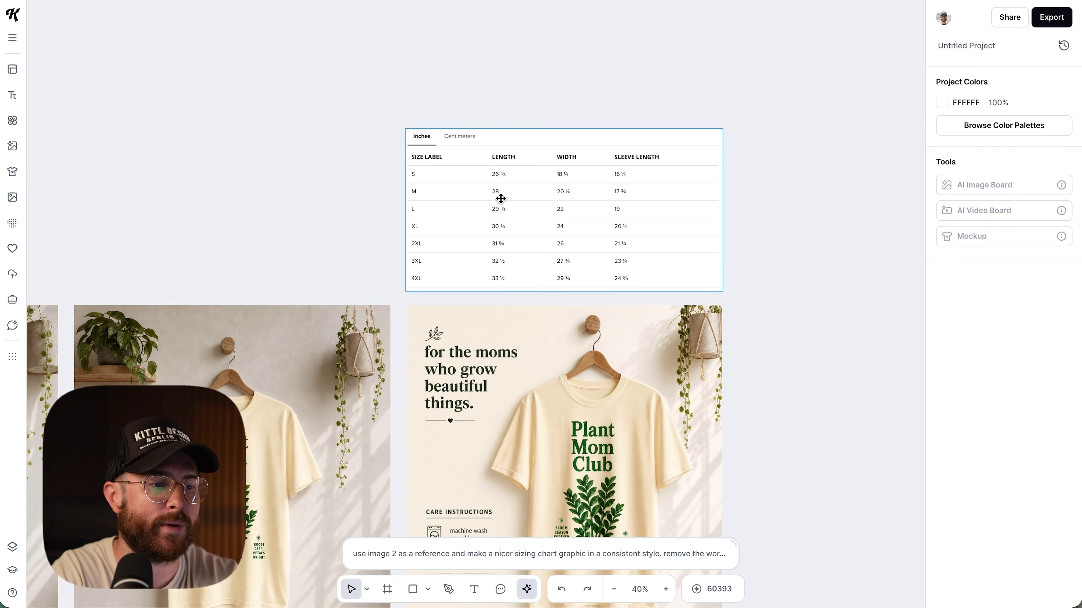
{"action": "scroll", "coordinate": [557, 226], "scroll_direction": "down", "scroll_amount": 2}
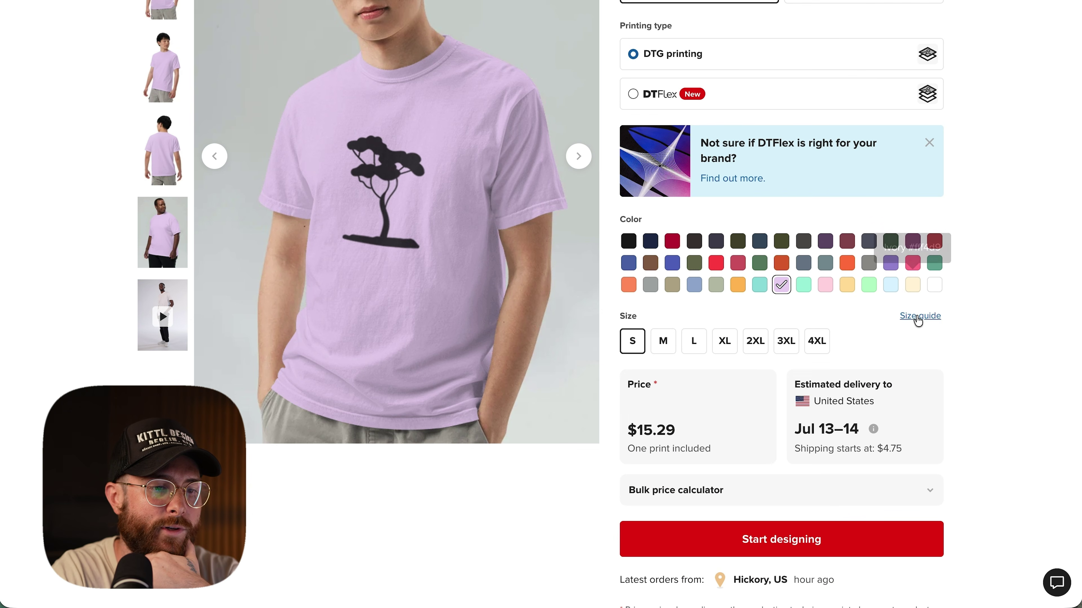
{"action": "left_click", "coordinate": [919, 320]}
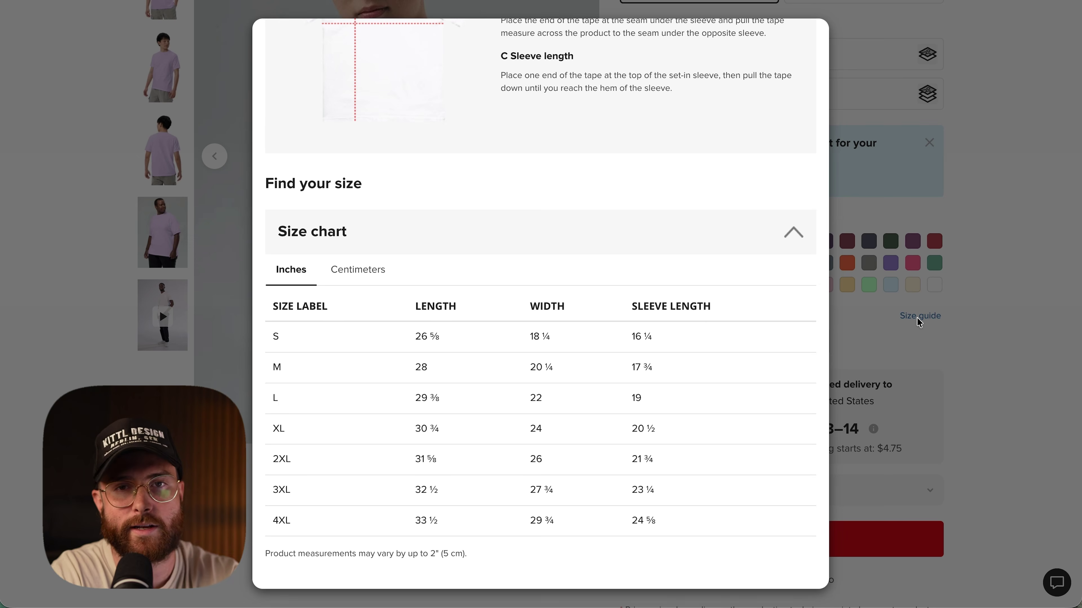
{"action": "scroll", "coordinate": [430, 282], "scroll_direction": "up", "scroll_amount": 7}
{"action": "scroll", "coordinate": [432, 269], "scroll_direction": "down", "scroll_amount": 2}
{"action": "scroll", "coordinate": [495, 256], "scroll_direction": "down", "scroll_amount": 5}
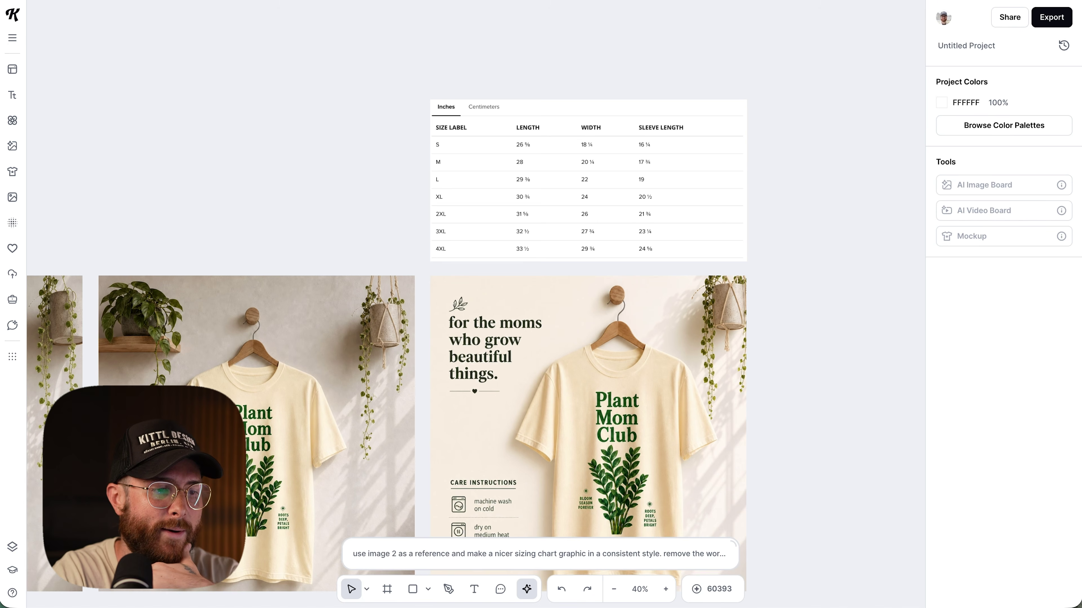
Generate a nicer square sizing chart from the size table, using the care-instructions photo as style reference and removing the word "centimeters".
{"action": "scroll", "coordinate": [718, 209], "scroll_direction": "down", "scroll_amount": 1}
{"action": "scroll", "coordinate": [685, 212], "scroll_direction": "down", "scroll_amount": 1}
{"action": "scroll", "coordinate": [684, 212], "scroll_direction": "right", "scroll_amount": 1}
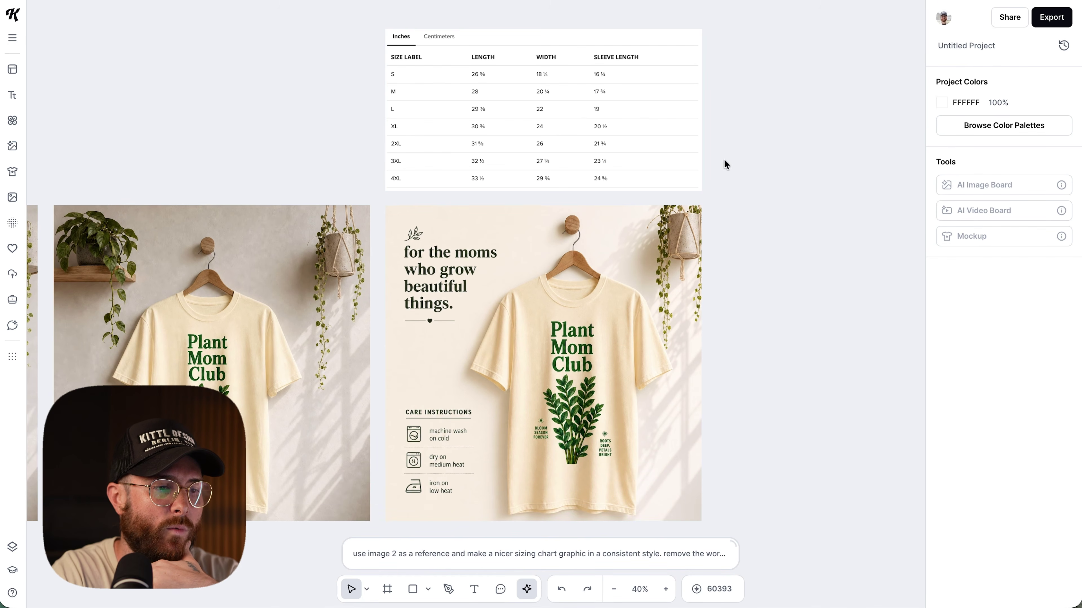
{"action": "left_click_drag", "start_coordinate": [746, 74], "coordinate": [596, 317]}
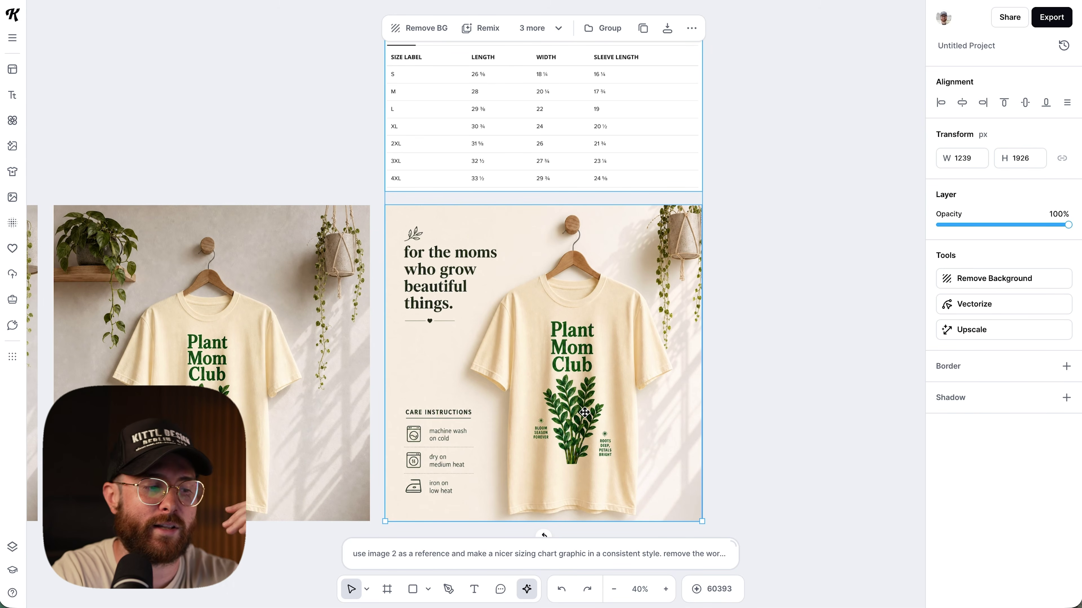
{"action": "left_click", "coordinate": [495, 555]}
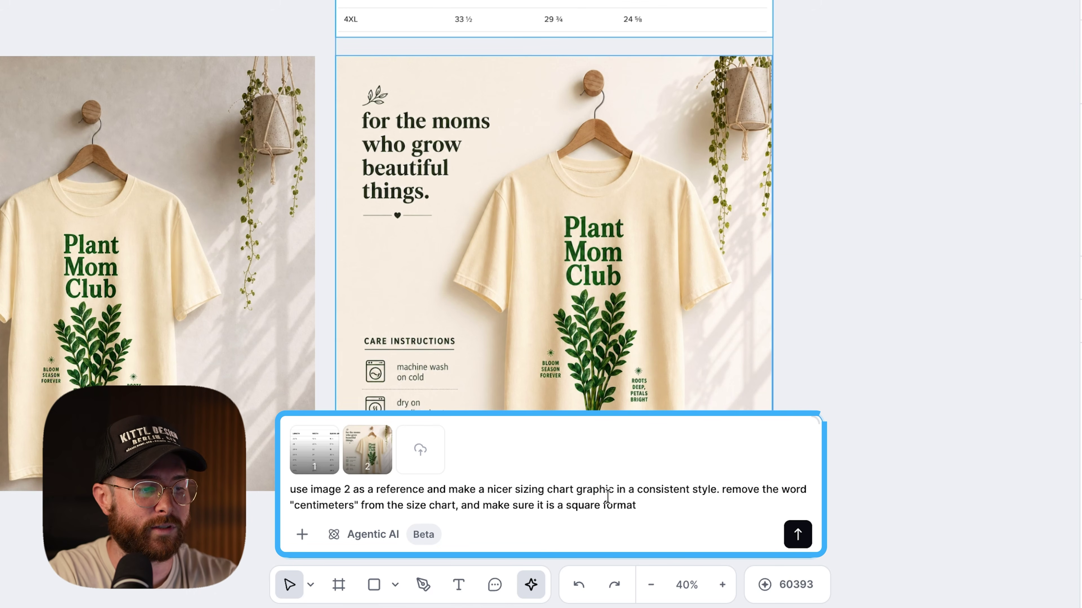
{"action": "scroll", "coordinate": [651, 183], "scroll_direction": "up", "scroll_amount": 5}
{"action": "scroll", "coordinate": [483, 177], "scroll_direction": "down", "scroll_amount": 5}
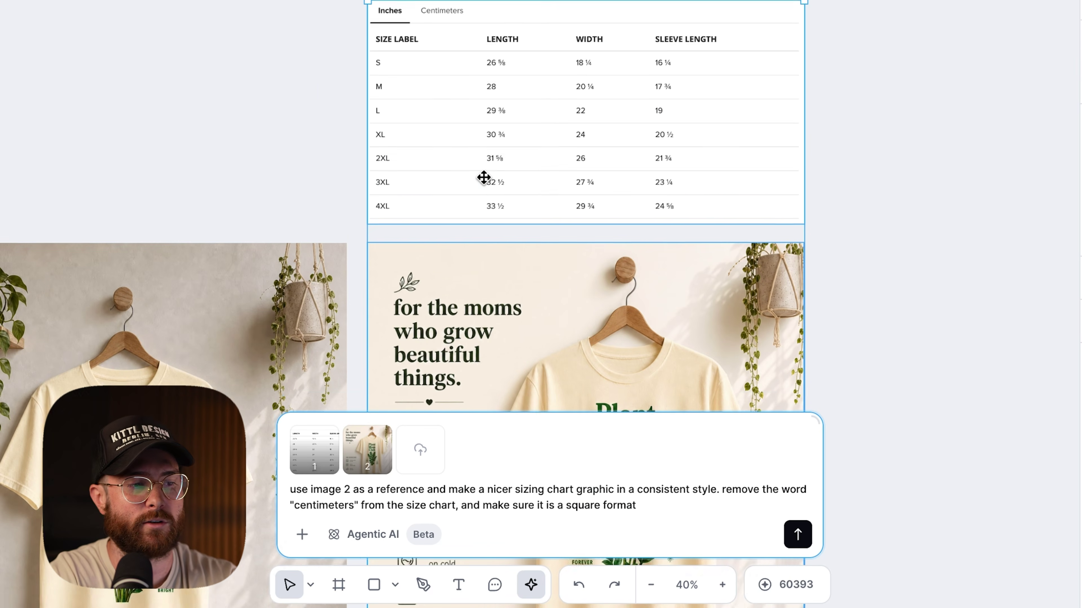
{"action": "scroll", "coordinate": [484, 178], "scroll_direction": "down", "scroll_amount": 3}
{"action": "scroll", "coordinate": [483, 178], "scroll_direction": "right", "scroll_amount": 2}
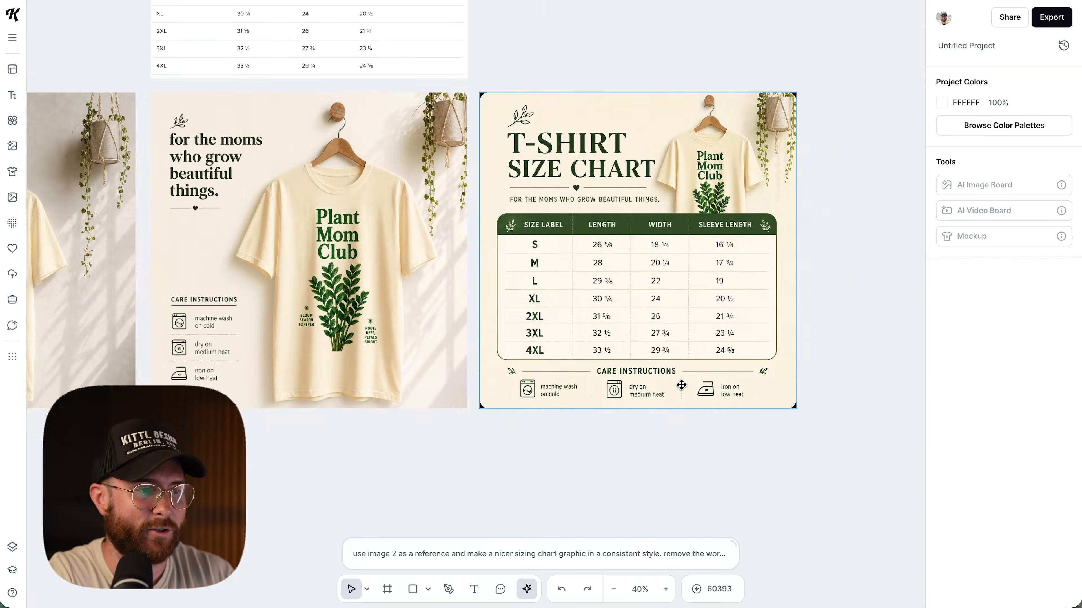
Examine the generated T-shirt size chart for matching style, measurements and square format beside the care-instructions photo.
{"action": "left_click", "coordinate": [827, 308]}
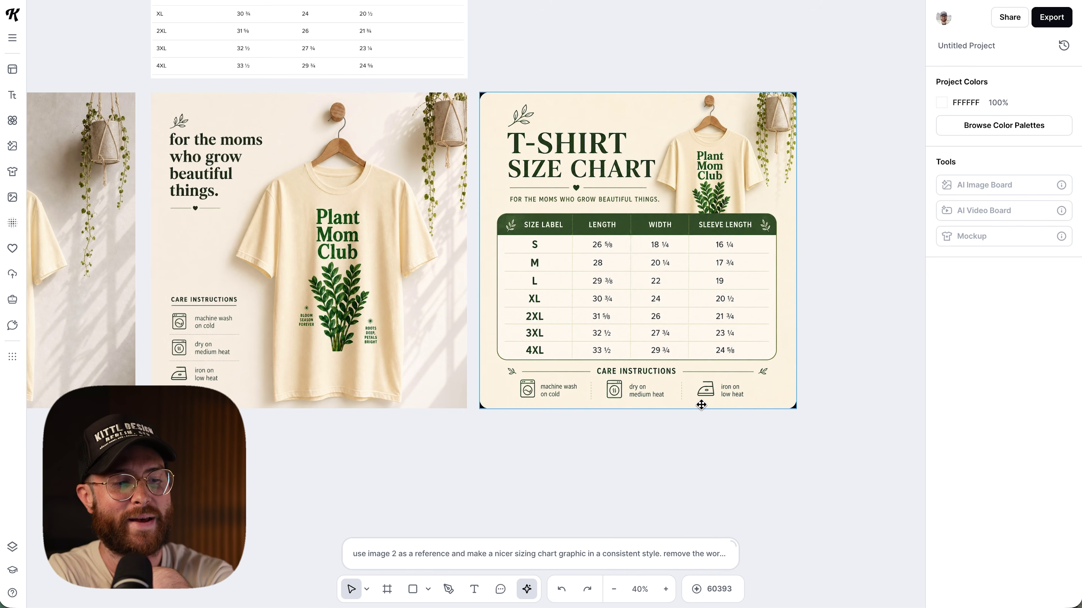
{"action": "scroll", "coordinate": [743, 413], "scroll_direction": "up", "scroll_amount": 1}
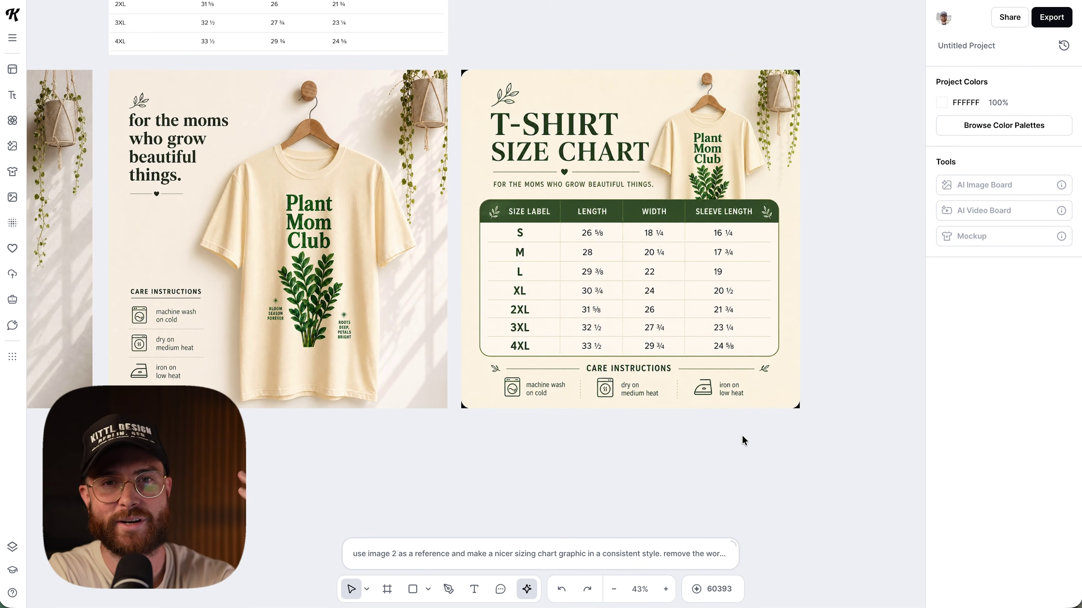
{"action": "scroll", "coordinate": [742, 436], "scroll_direction": "left", "scroll_amount": 1}
{"action": "scroll", "coordinate": [743, 440], "scroll_direction": "left", "scroll_amount": 5}
{"action": "scroll", "coordinate": [742, 440], "scroll_direction": "up", "scroll_amount": 1}
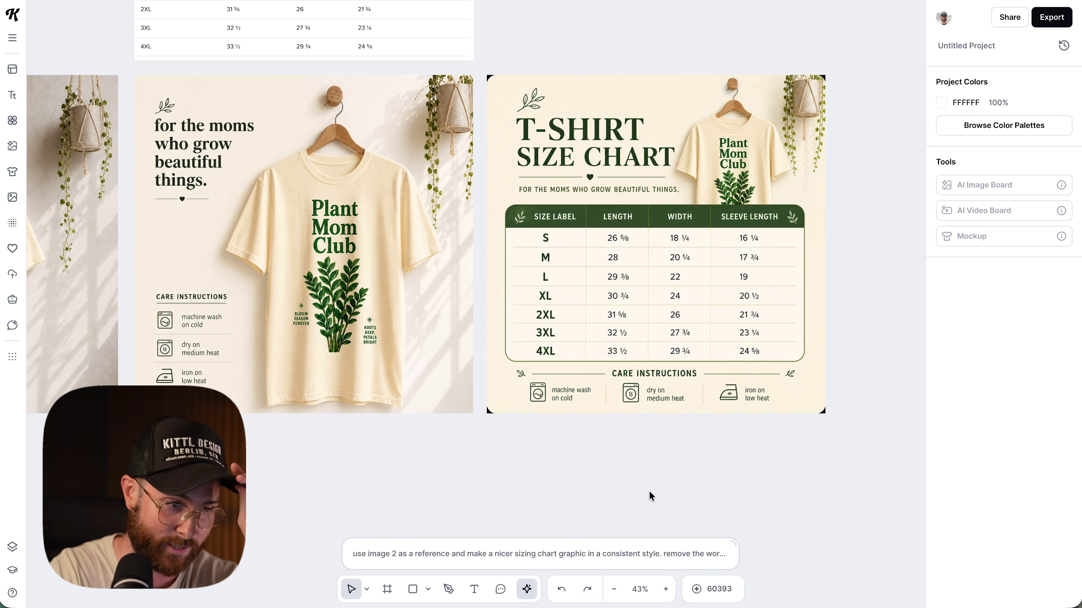
{"action": "scroll", "coordinate": [525, 442], "scroll_direction": "down", "scroll_amount": 5}
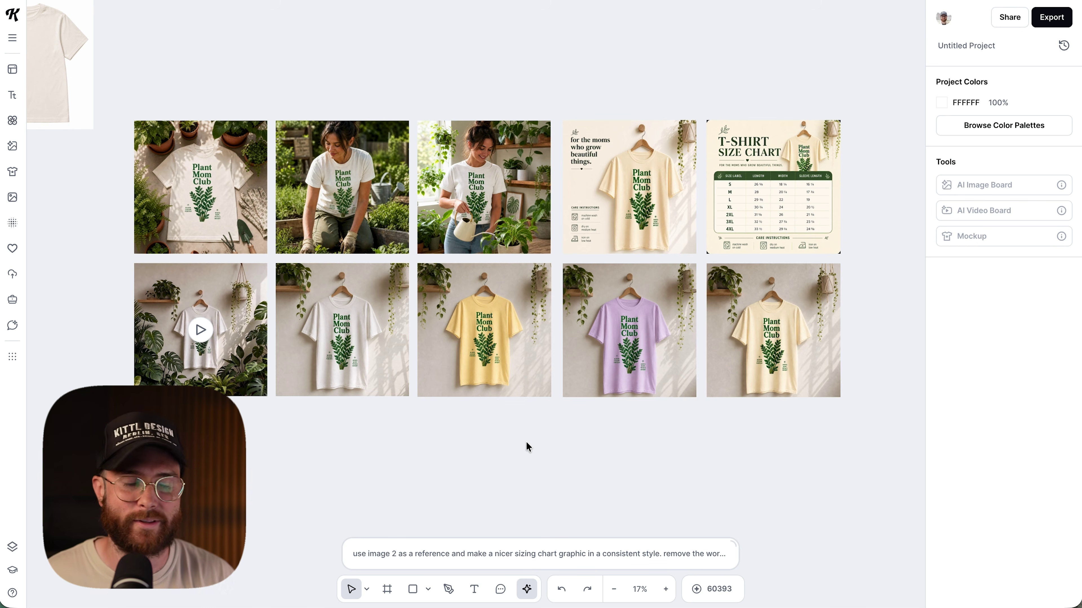
Review the full two-row set of listing images and play the white hanging-shirt video.
{"action": "scroll", "coordinate": [204, 167], "scroll_direction": "up", "scroll_amount": 5}
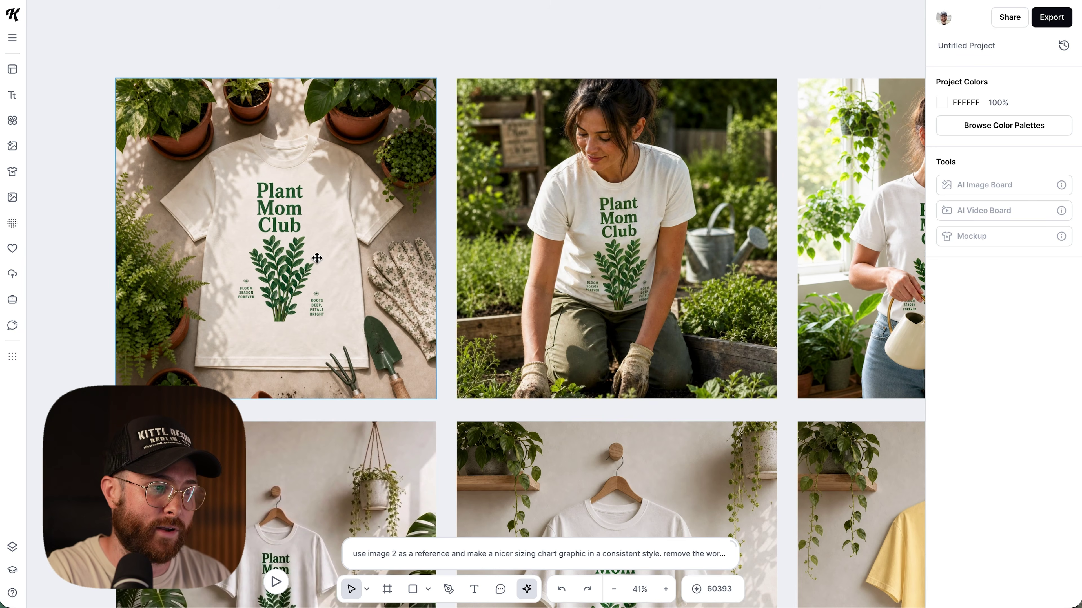
{"action": "scroll", "coordinate": [316, 258], "scroll_direction": "down", "scroll_amount": 2}
{"action": "scroll", "coordinate": [316, 262], "scroll_direction": "down", "scroll_amount": 2}
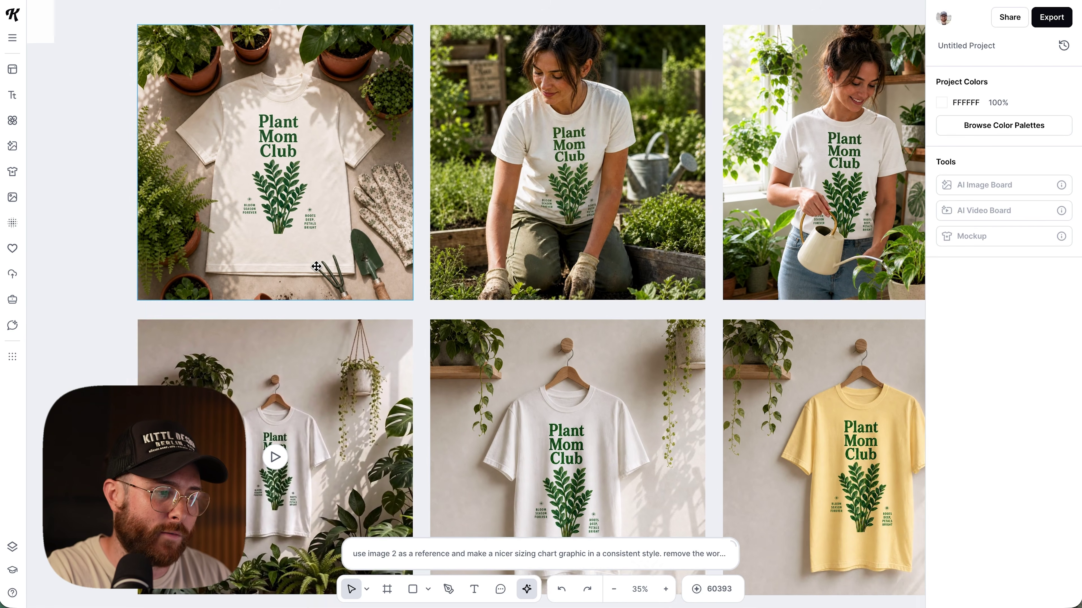
{"action": "scroll", "coordinate": [316, 267], "scroll_direction": "down", "scroll_amount": 2}
{"action": "left_click", "coordinate": [273, 409]}
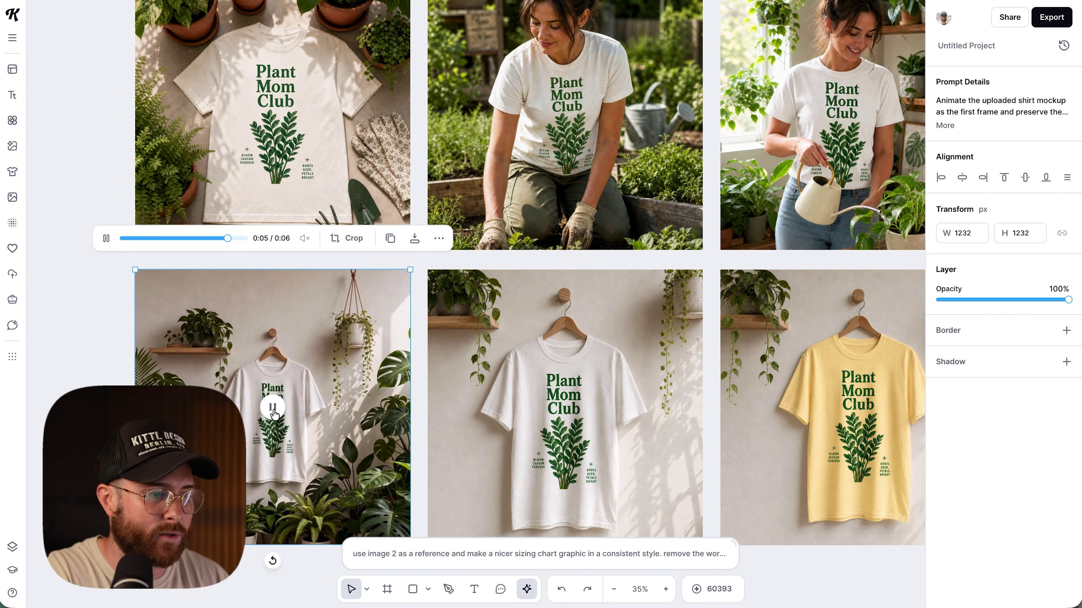
{"action": "left_click", "coordinate": [399, 432]}
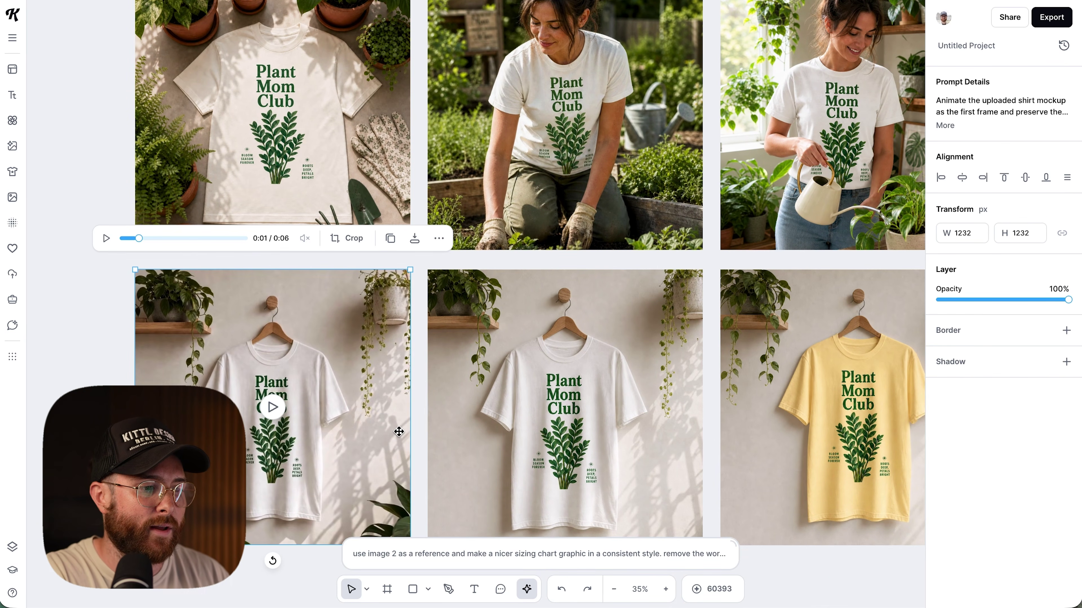
{"action": "scroll", "coordinate": [399, 431], "scroll_direction": "down", "scroll_amount": 5}
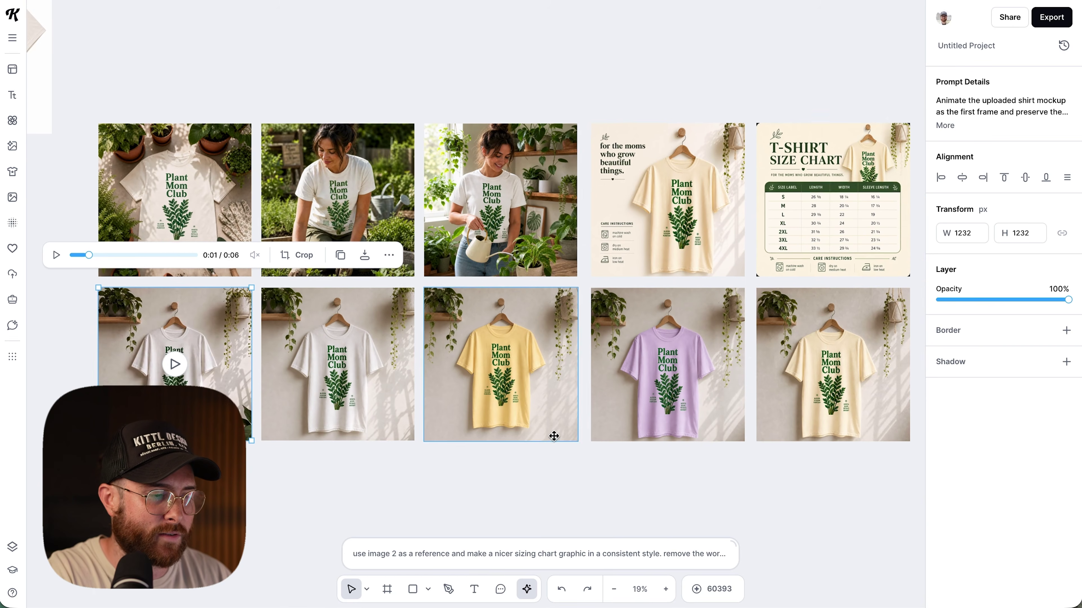
{"action": "scroll", "coordinate": [553, 436], "scroll_direction": "up", "scroll_amount": 3}
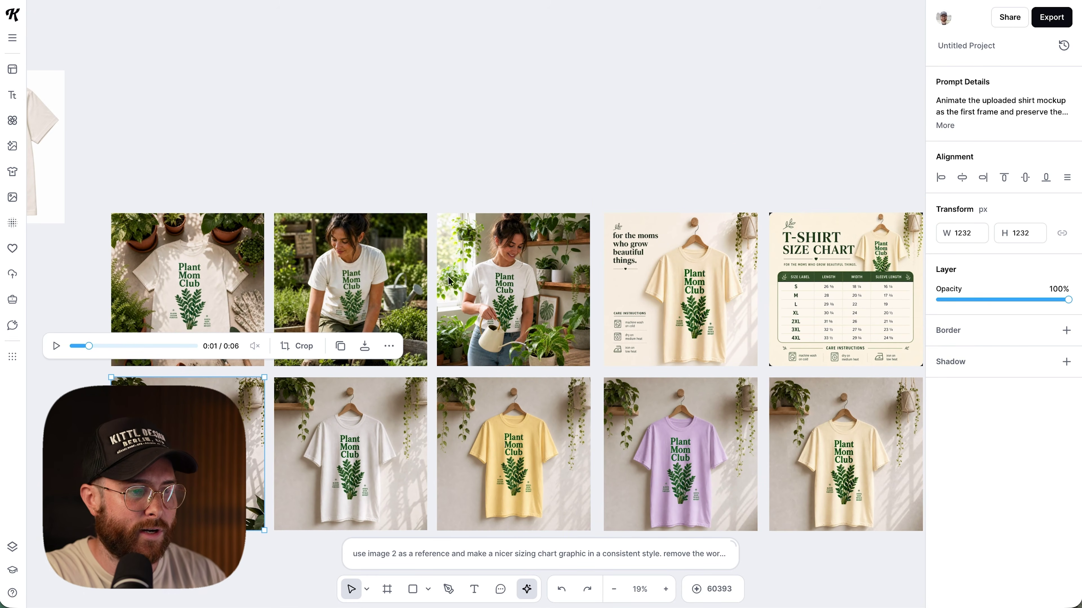
Compare the two rows of listing images with the original Plant Mom Club artwork and the blank T-shirt photo.
{"action": "scroll", "coordinate": [701, 288], "scroll_direction": "right", "scroll_amount": 2}
{"action": "scroll", "coordinate": [700, 288], "scroll_direction": "down", "scroll_amount": 1}
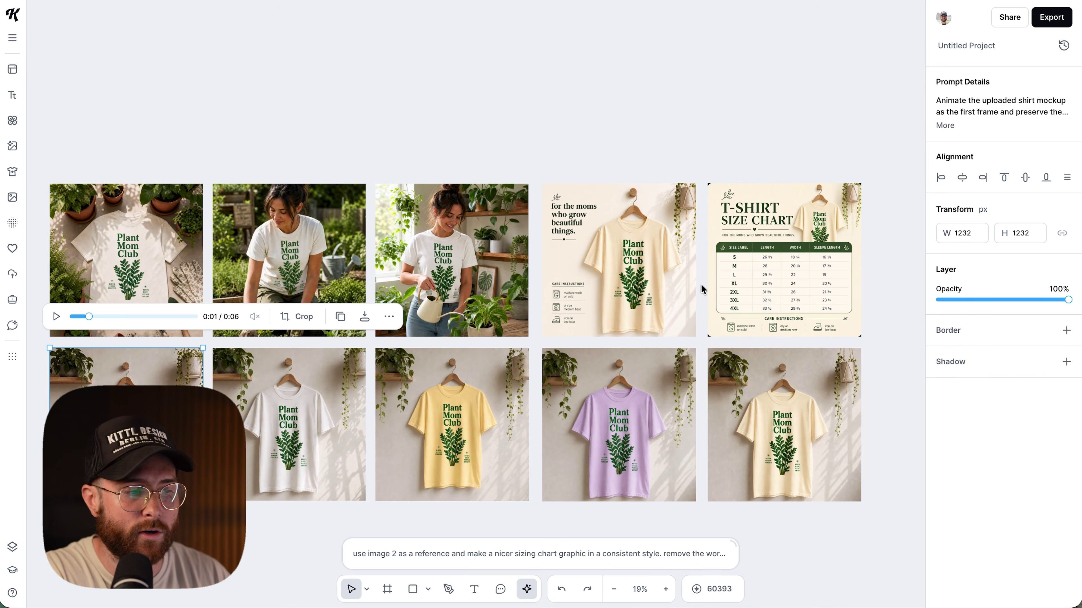
{"action": "scroll", "coordinate": [701, 283], "scroll_direction": "left", "scroll_amount": 2}
{"action": "scroll", "coordinate": [701, 283], "scroll_direction": "down", "scroll_amount": 1}
{"action": "left_click", "coordinate": [612, 146]}
{"action": "scroll", "coordinate": [612, 147], "scroll_direction": "left", "scroll_amount": 12}
{"action": "scroll", "coordinate": [612, 146], "scroll_direction": "up", "scroll_amount": 4}
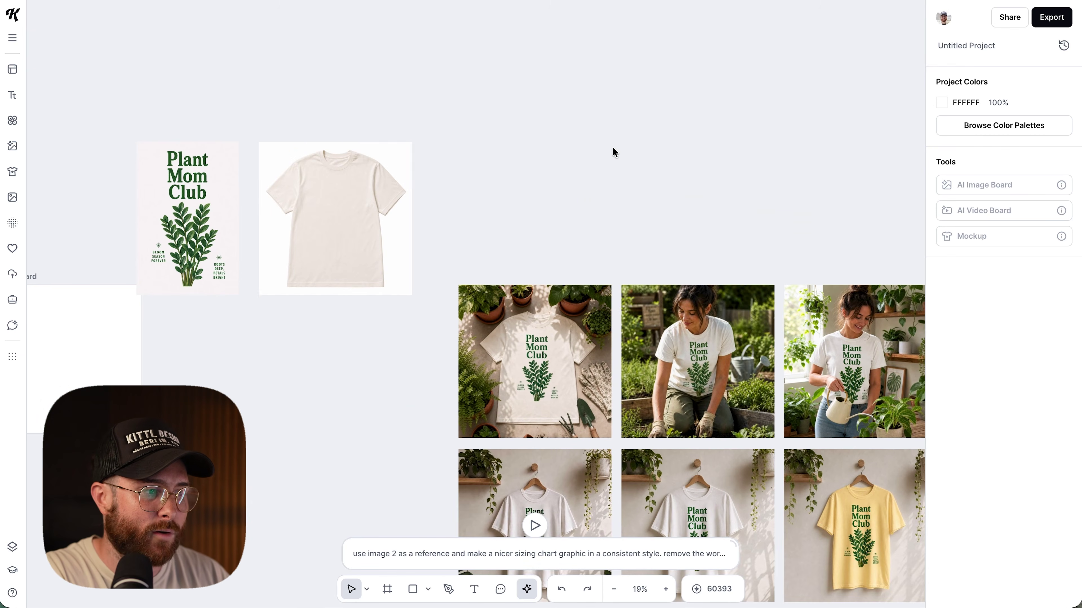
{"action": "scroll", "coordinate": [405, 309], "scroll_direction": "right", "scroll_amount": 12}
{"action": "scroll", "coordinate": [404, 309], "scroll_direction": "down", "scroll_amount": 7}
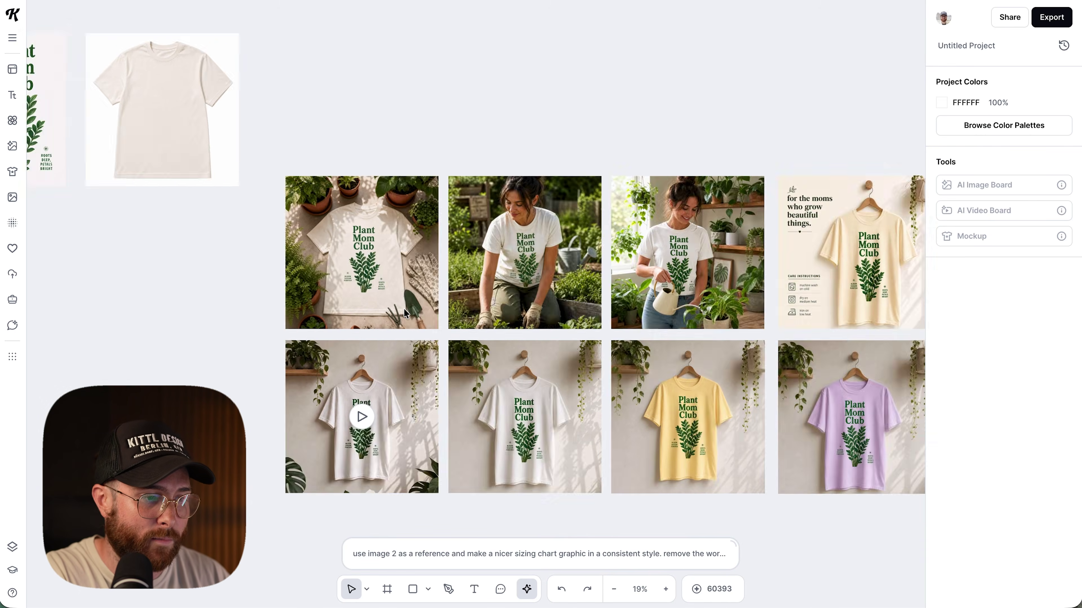
{"action": "scroll", "coordinate": [509, 410], "scroll_direction": "right", "scroll_amount": 1}
{"action": "scroll", "coordinate": [509, 410], "scroll_direction": "up", "scroll_amount": 1}
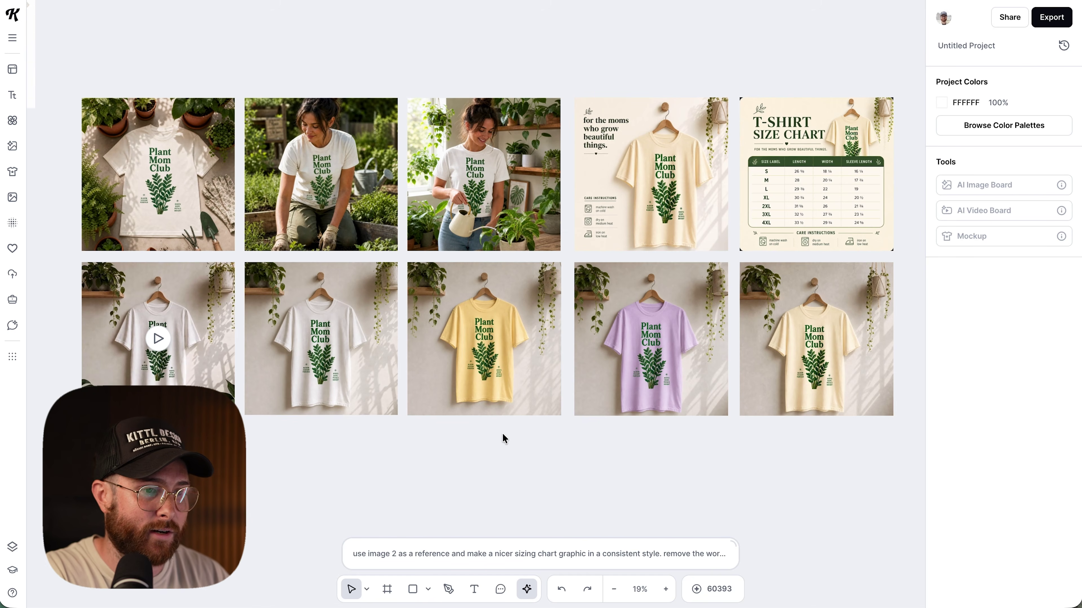
Select both rows of listing images together and set up their quick export as PNG at 3x size.
{"action": "left_click", "coordinate": [158, 62]}
{"action": "left_click_drag", "start_coordinate": [159, 63], "coordinate": [822, 423]}
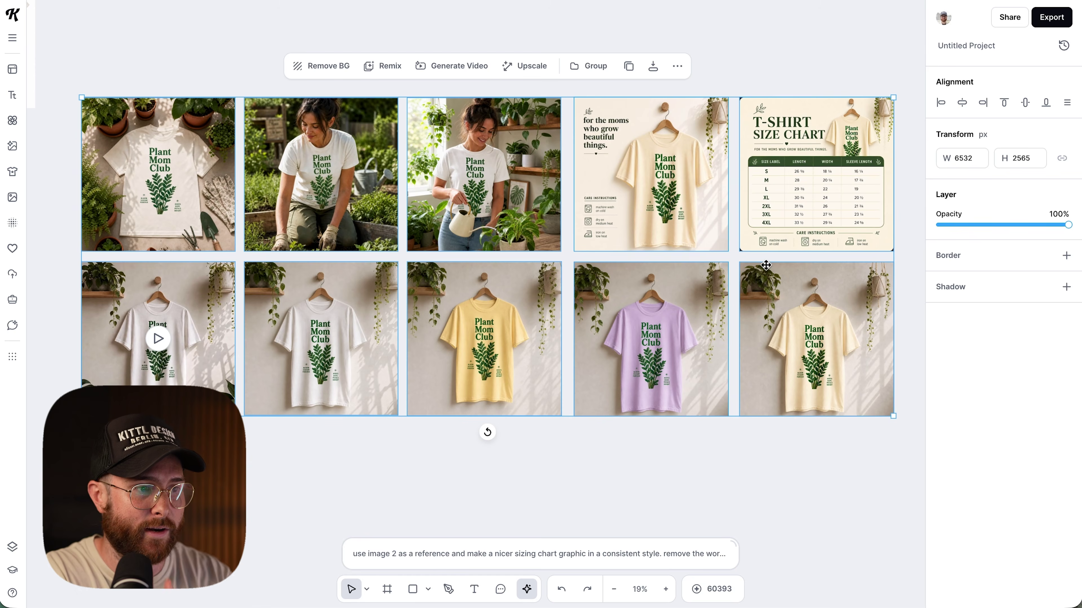
{"action": "left_click", "coordinate": [653, 66]}
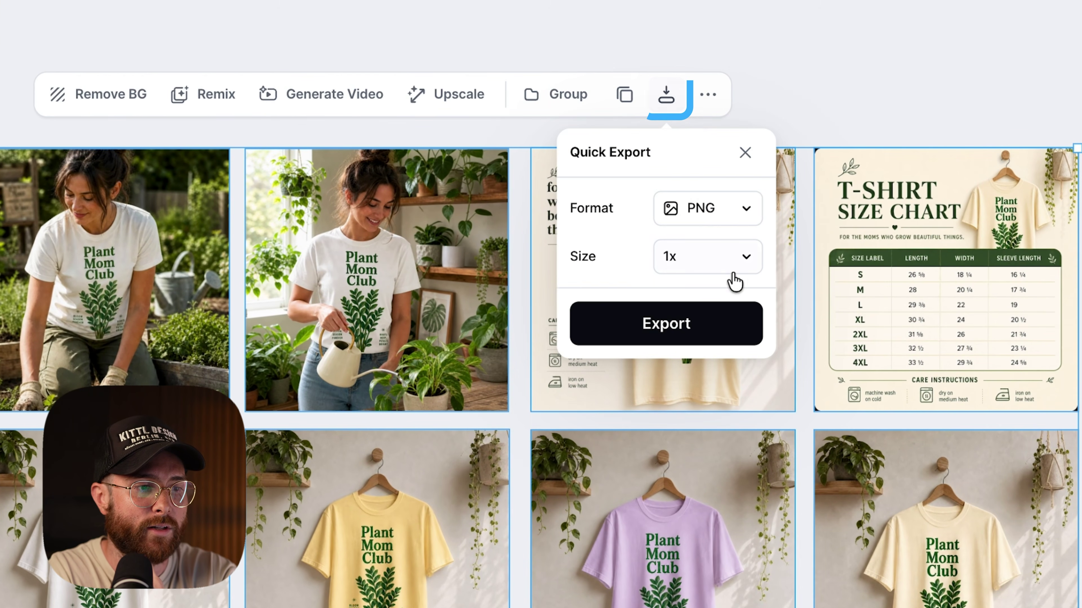
{"action": "left_click", "coordinate": [738, 264]}
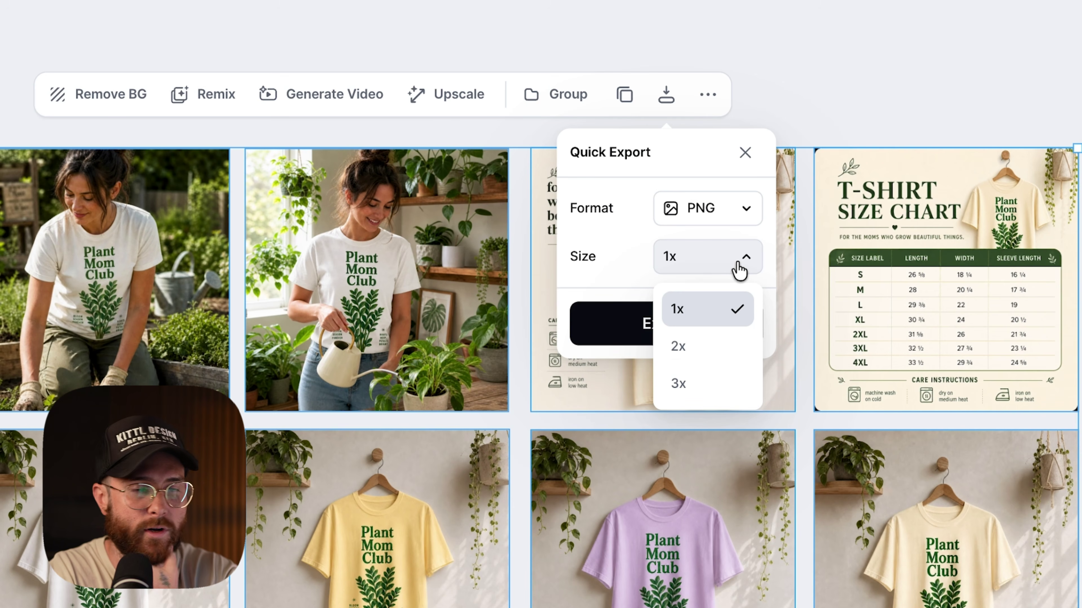
{"action": "left_click", "coordinate": [679, 386]}
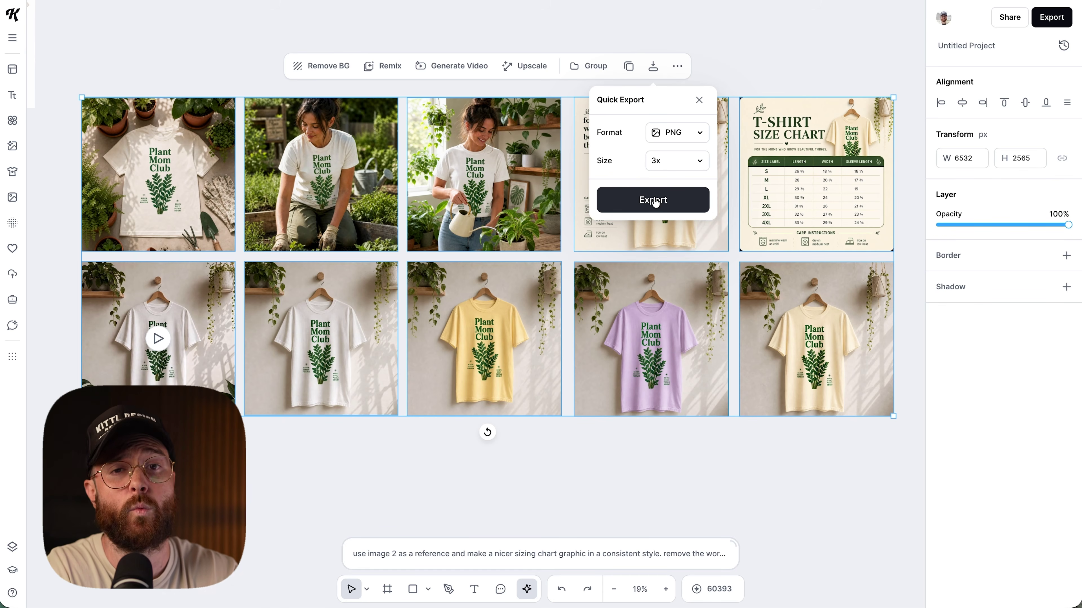
{"action": "left_click", "coordinate": [754, 408]}
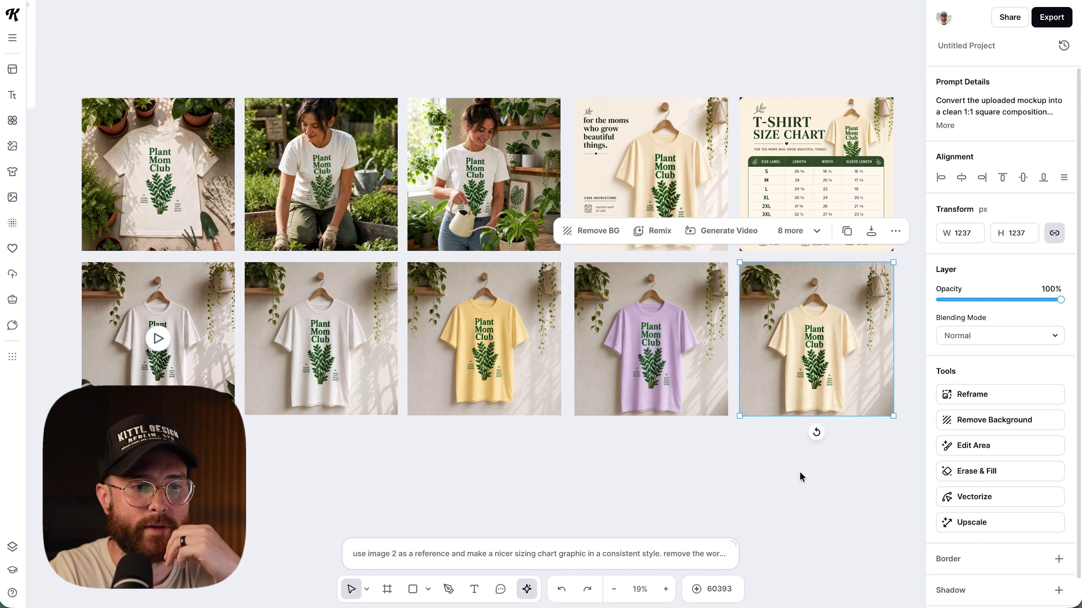
{"action": "left_click", "coordinate": [800, 471]}
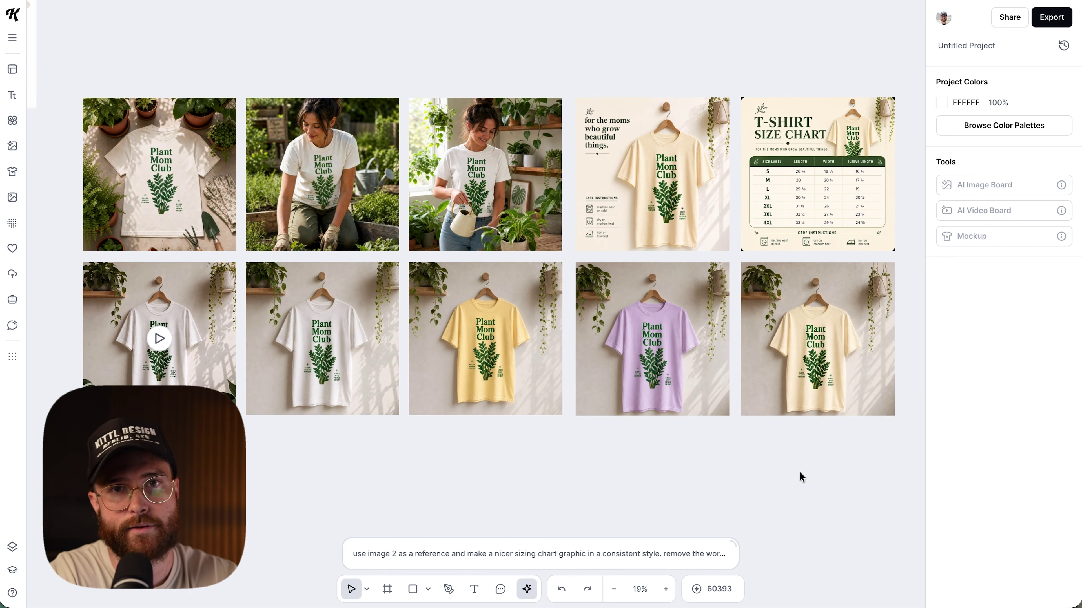
Move the Plant Mom Club artwork and the blank T-shirt photo together slightly up and to the right on the canvas.
{"action": "scroll", "coordinate": [799, 471], "scroll_direction": "left", "scroll_amount": 1}
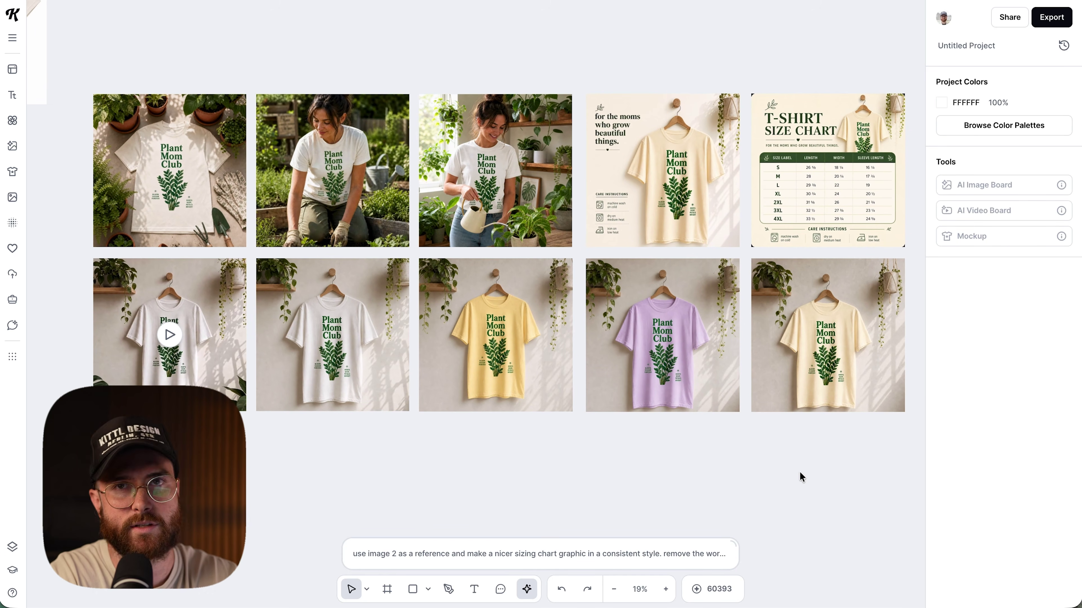
{"action": "scroll", "coordinate": [800, 473], "scroll_direction": "left", "scroll_amount": 1}
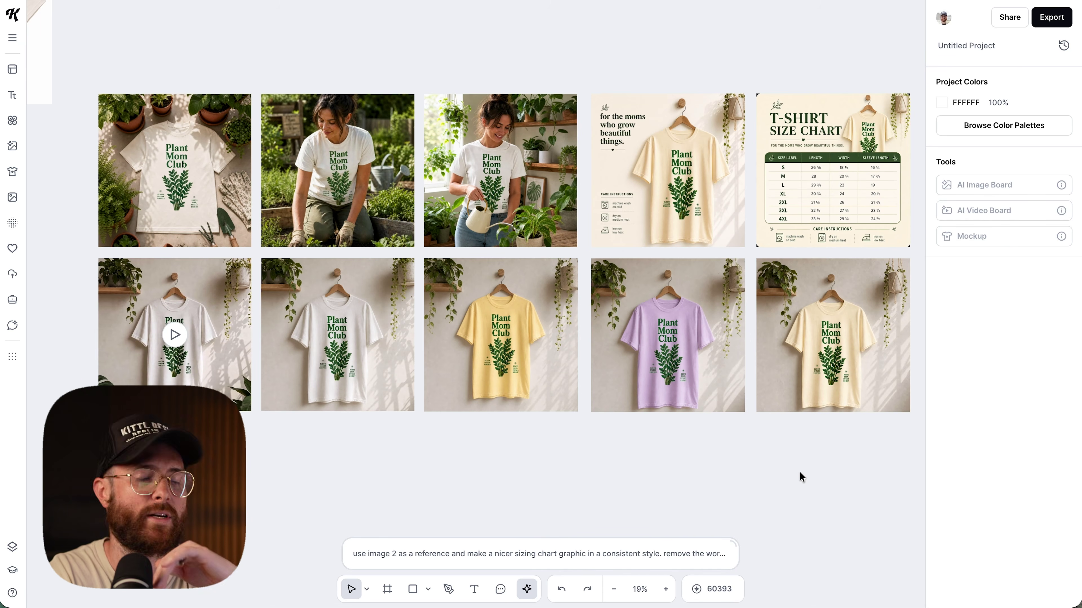
{"action": "scroll", "coordinate": [800, 471], "scroll_direction": "left", "scroll_amount": 10}
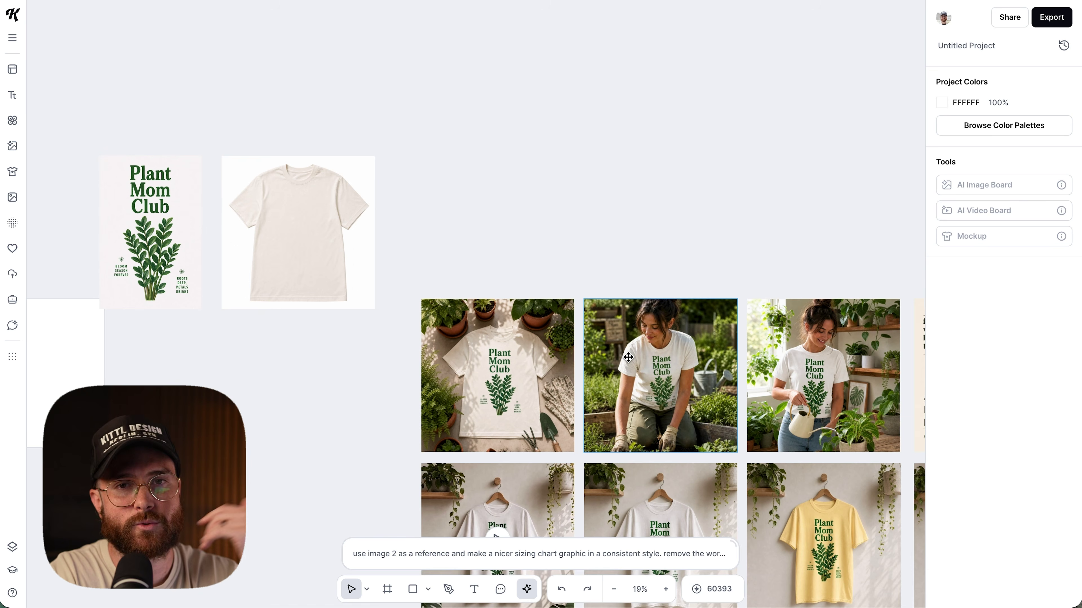
{"action": "scroll", "coordinate": [629, 357], "scroll_direction": "down", "scroll_amount": 2}
{"action": "scroll", "coordinate": [628, 357], "scroll_direction": "left", "scroll_amount": 5}
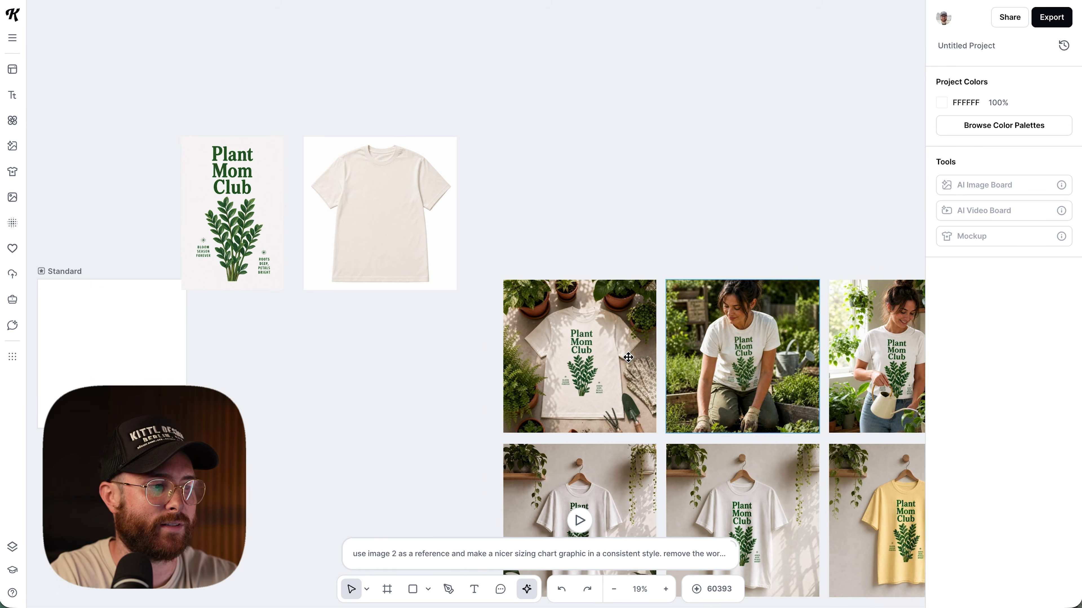
{"action": "left_click_drag", "start_coordinate": [273, 322], "coordinate": [392, 219]}
{"action": "left_click", "coordinate": [339, 397]}
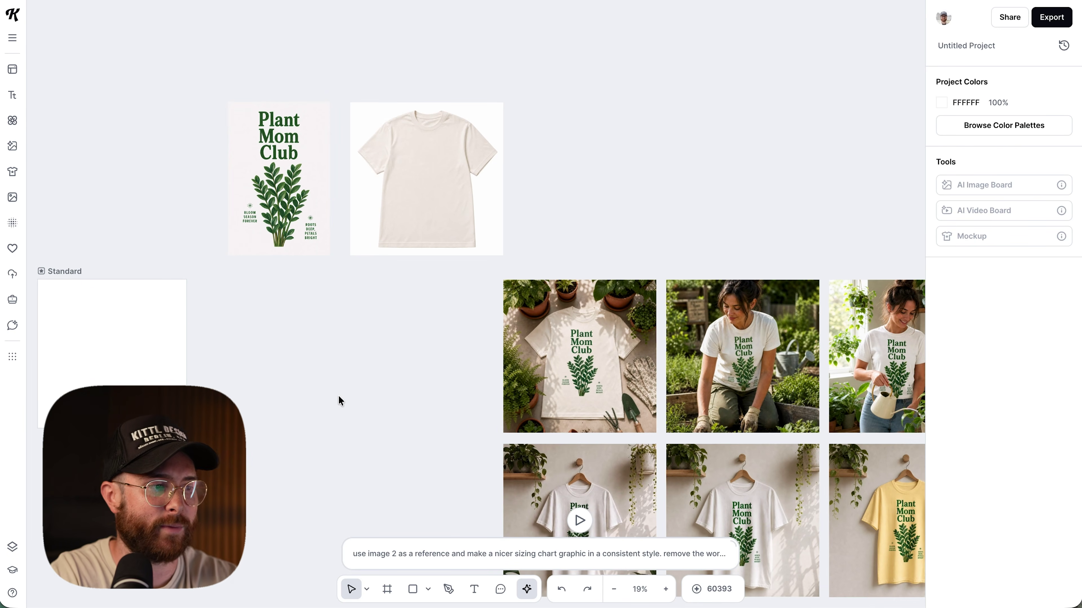